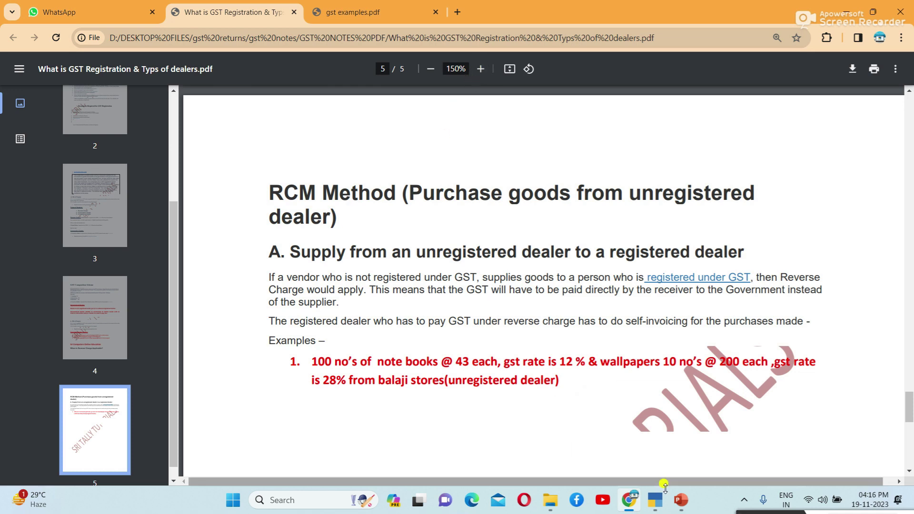
Step: Switch to TallyPrime, open the company features of AMURTHA ENTERPRISES and confirm Goods and Services Tax as enabled
click(660, 504)
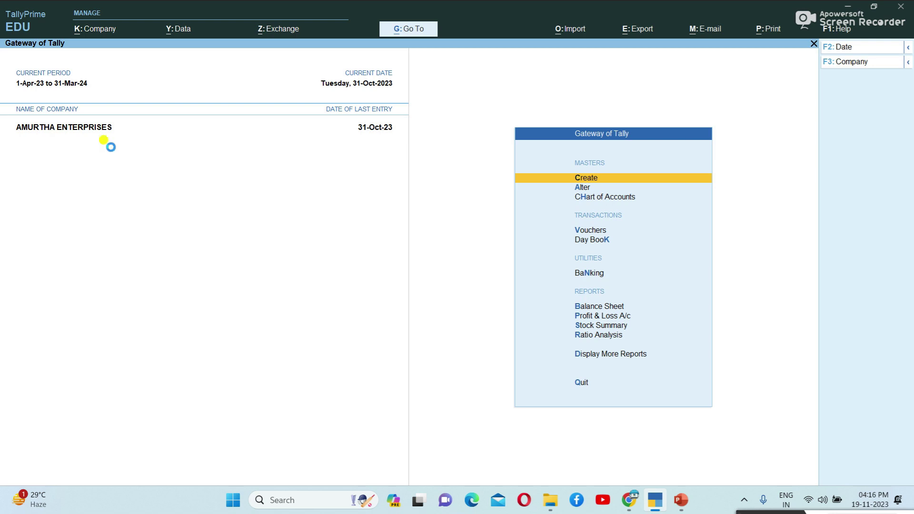
key(F11)
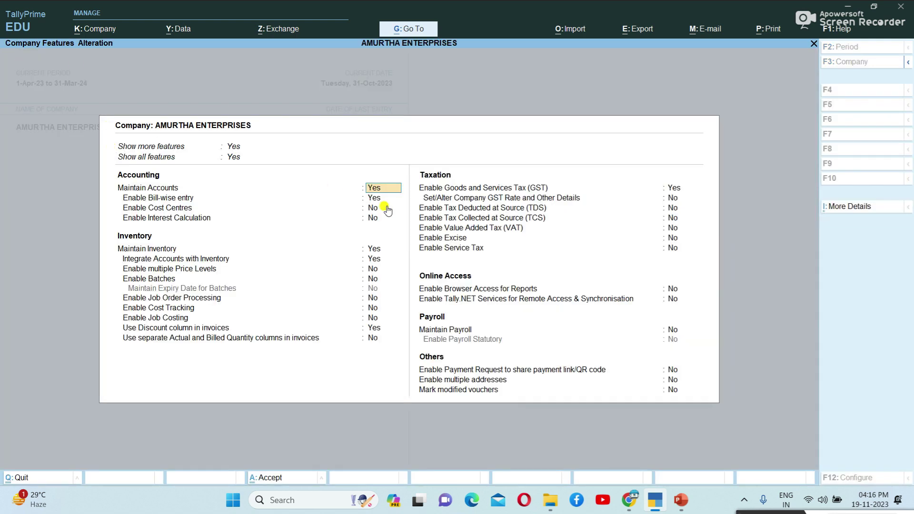
key(Return)
key(Return)
key(Return)
key(Return)
key(Return)
key(Return)
key(Return)
key(Return)
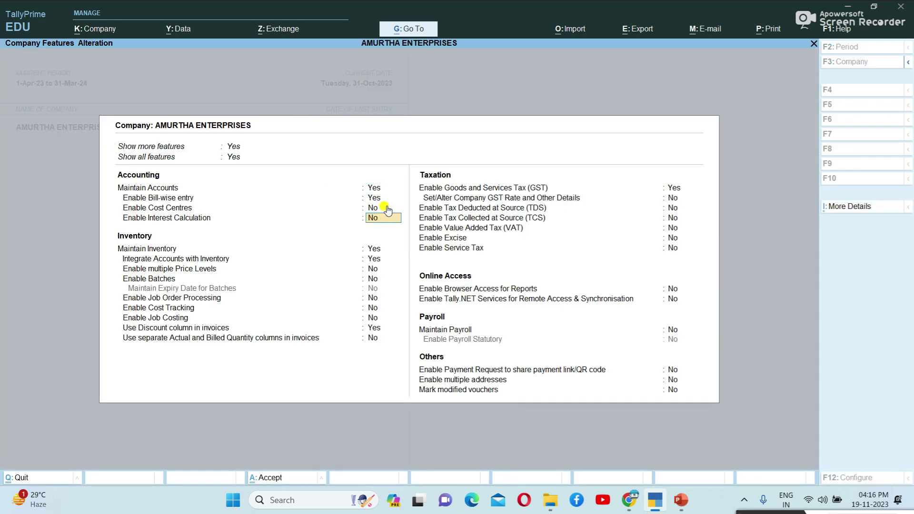
key(Return)
key(Return)
key(Return)
key(Return)
key(Return)
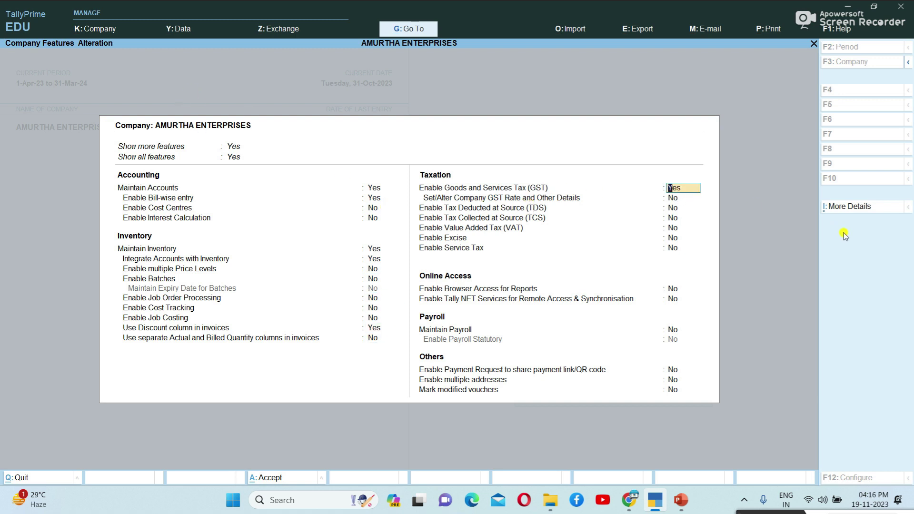
key(Return)
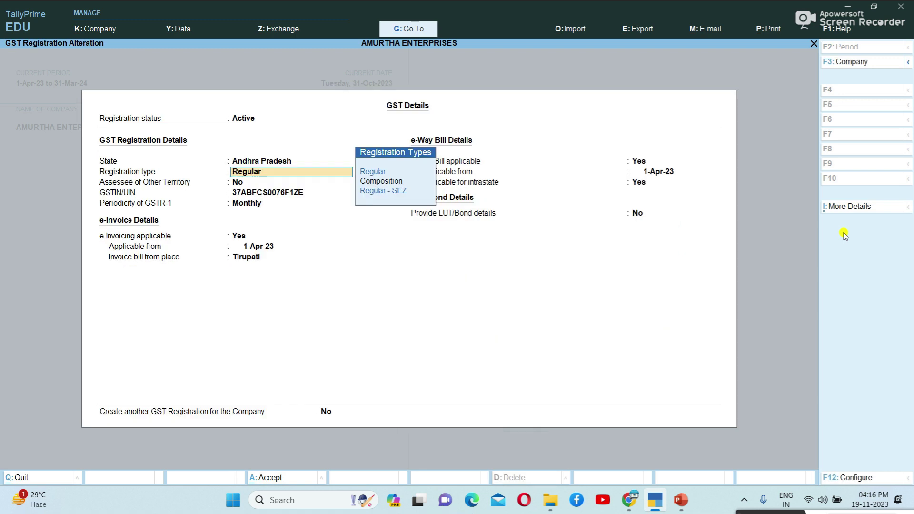
Step: Confirm the GST registration with state Andhra Pradesh, type Regular, Assessee of Other Territory No, the existing GSTIN and Monthly GSTR-1
key(Up)
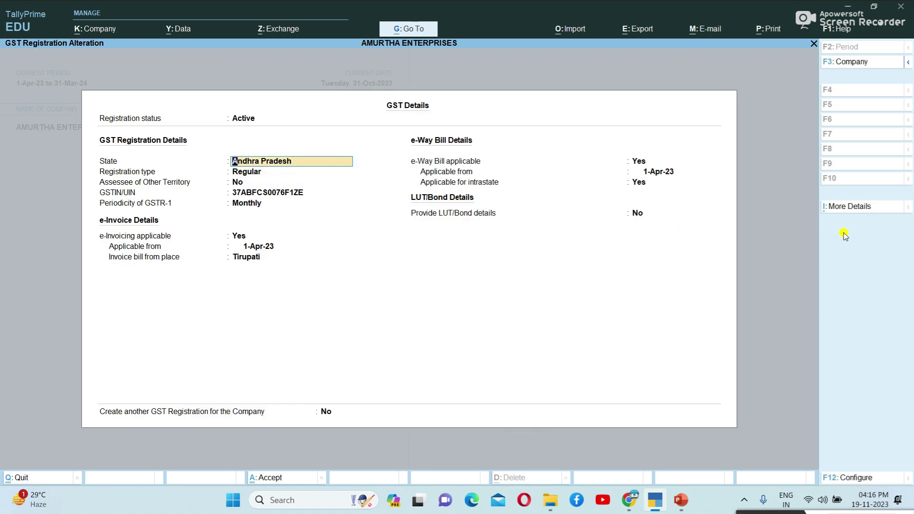
text(A)
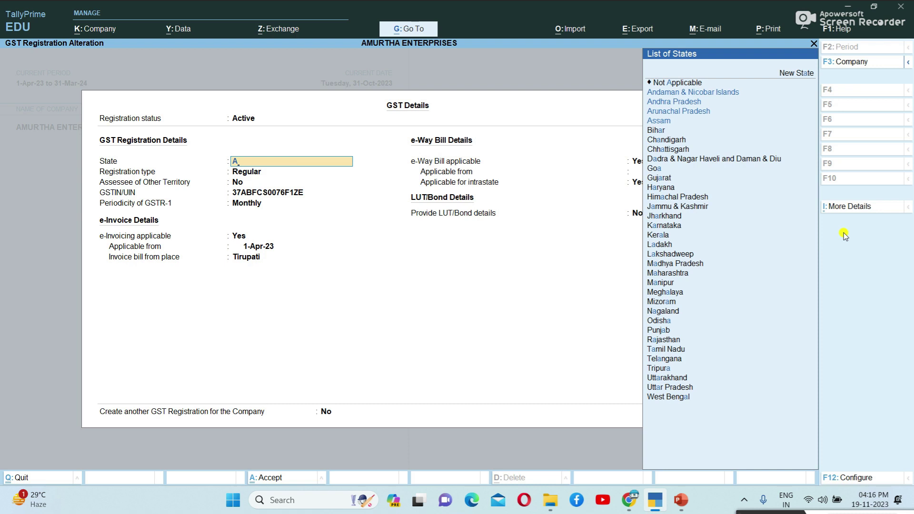
key(Down)
key(Down)
key(Return)
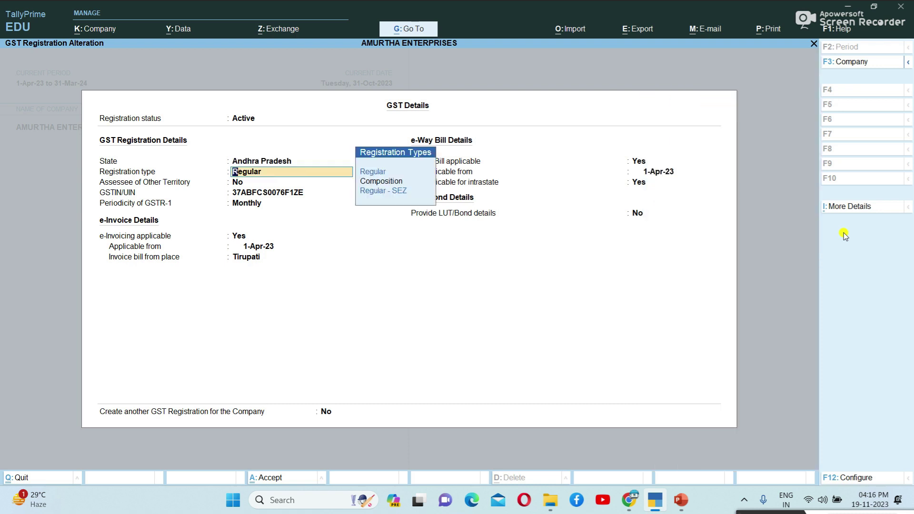
key(Return)
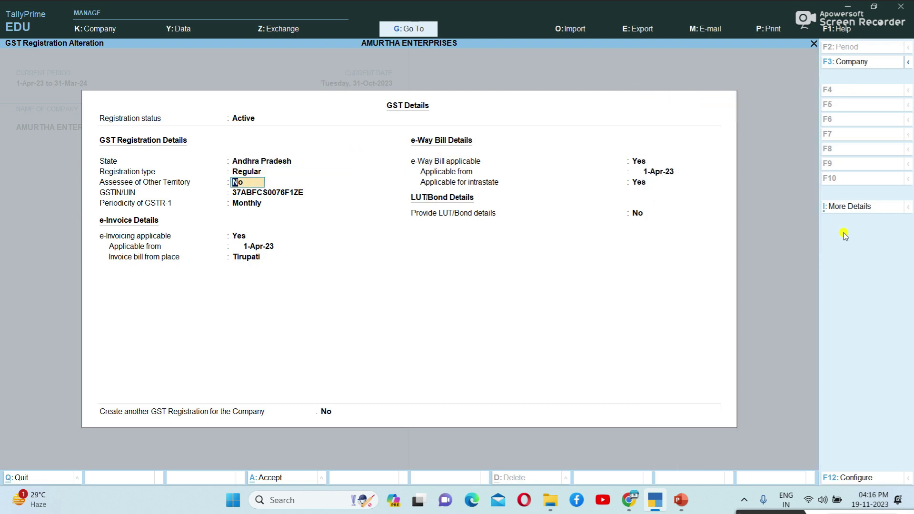
key(Return)
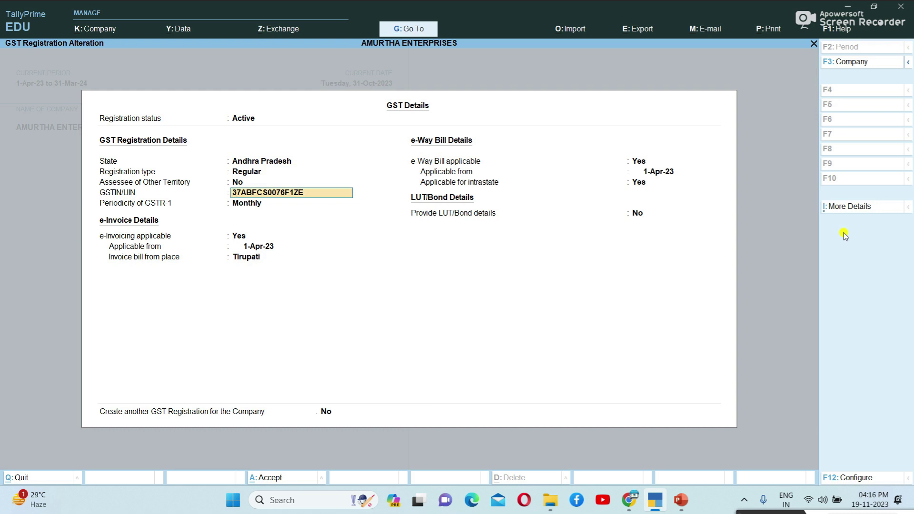
key(Return)
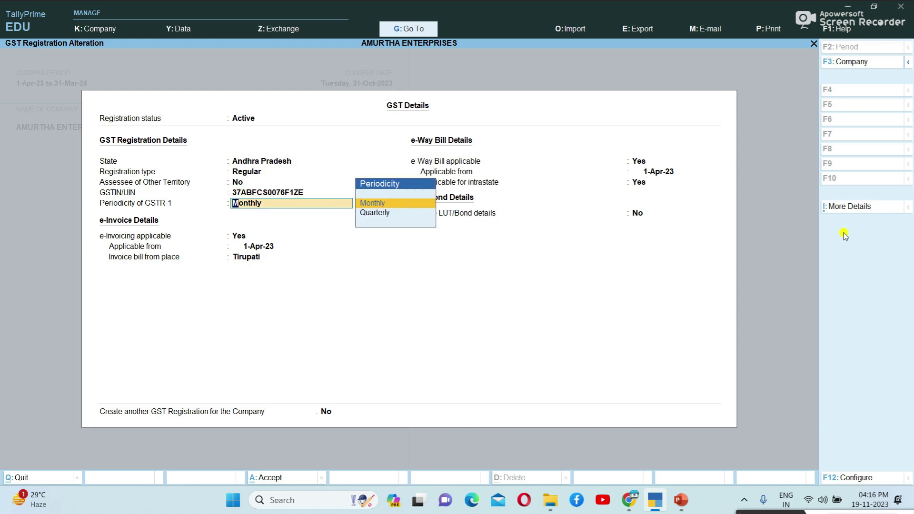
key(Return)
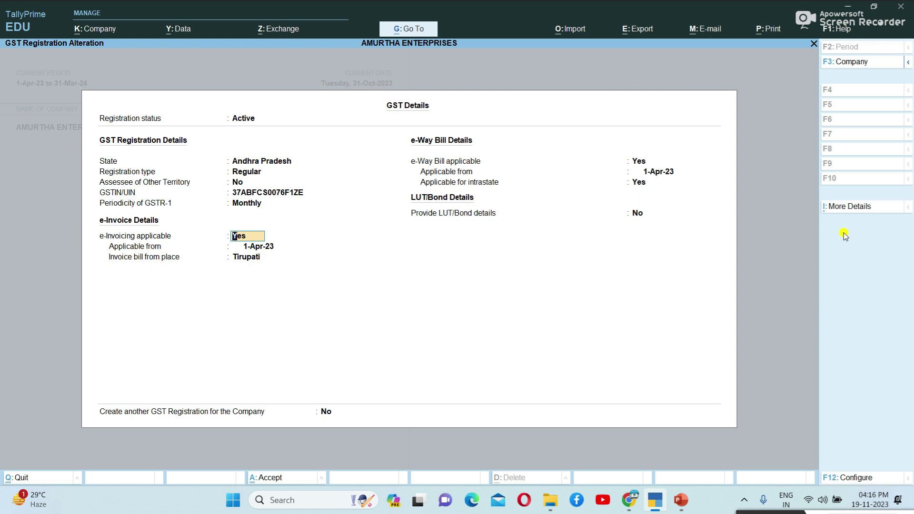
Step: Confirm e-invoicing from Tirupati and e-Way Bill as applicable from 1-Apr-23, without LUT/Bond details, and save the GST registration
key(Return)
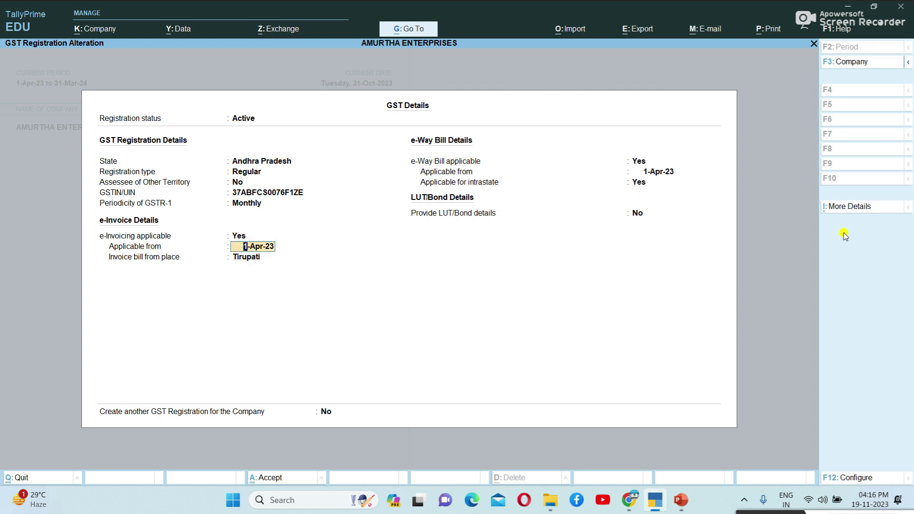
key(Return)
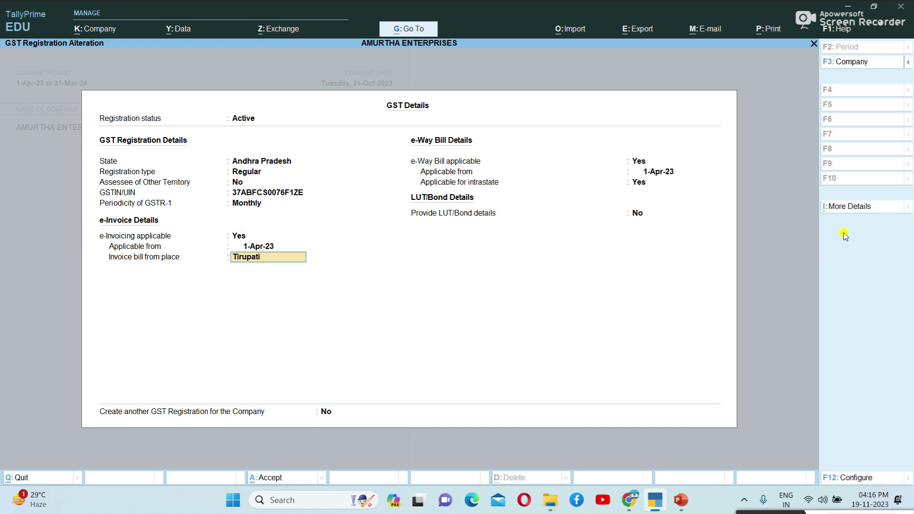
key(Return)
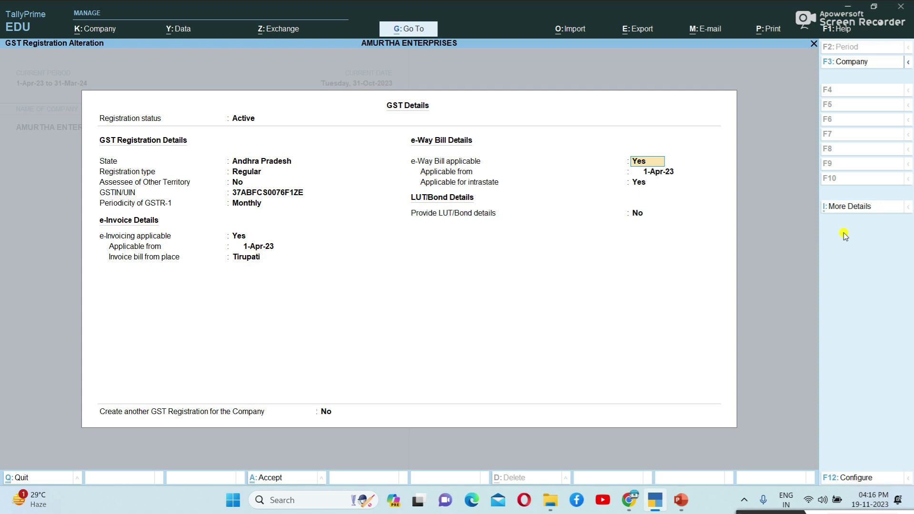
key(Return)
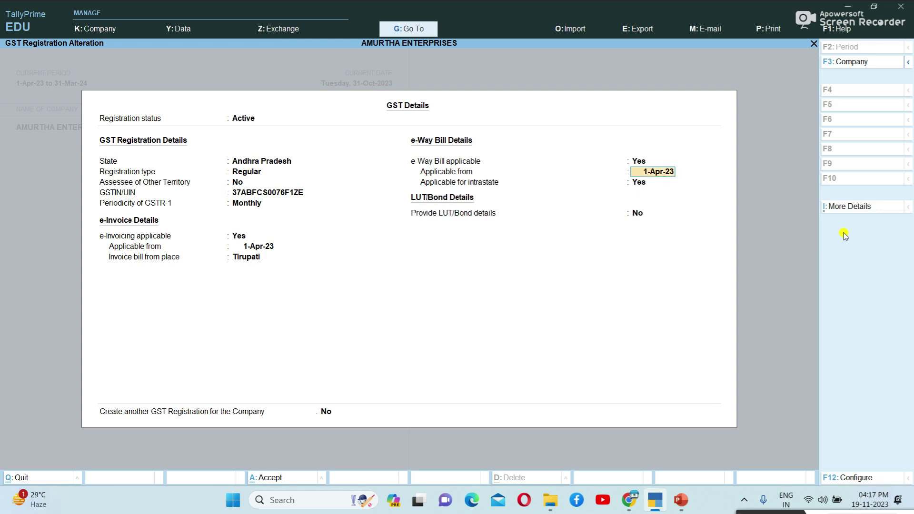
key(Return)
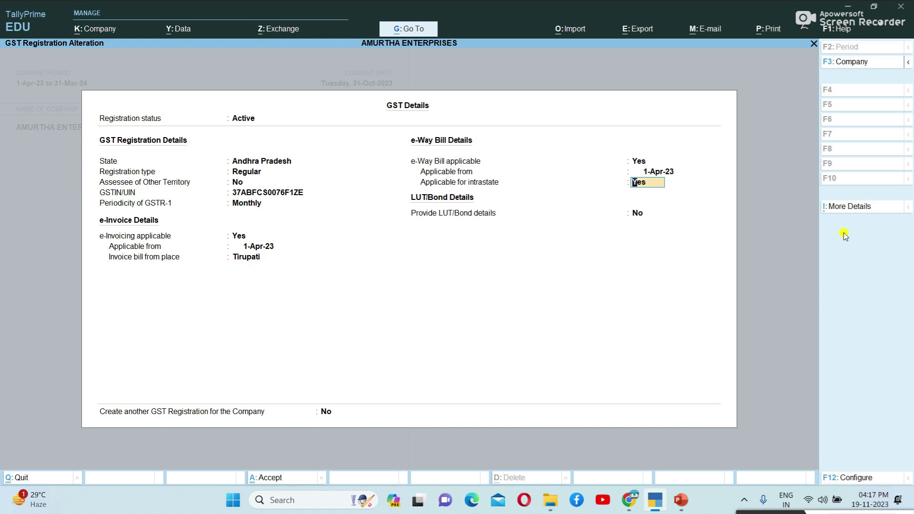
key(Return)
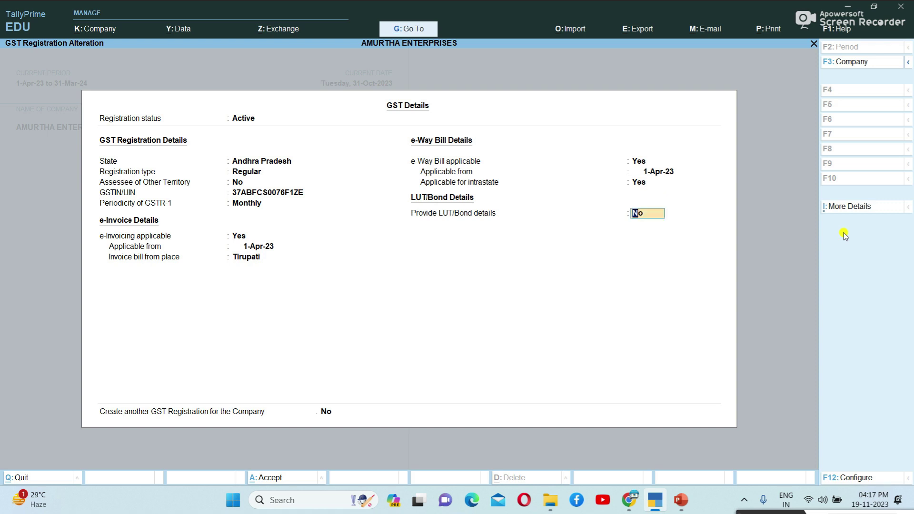
key(Return)
key(Return)
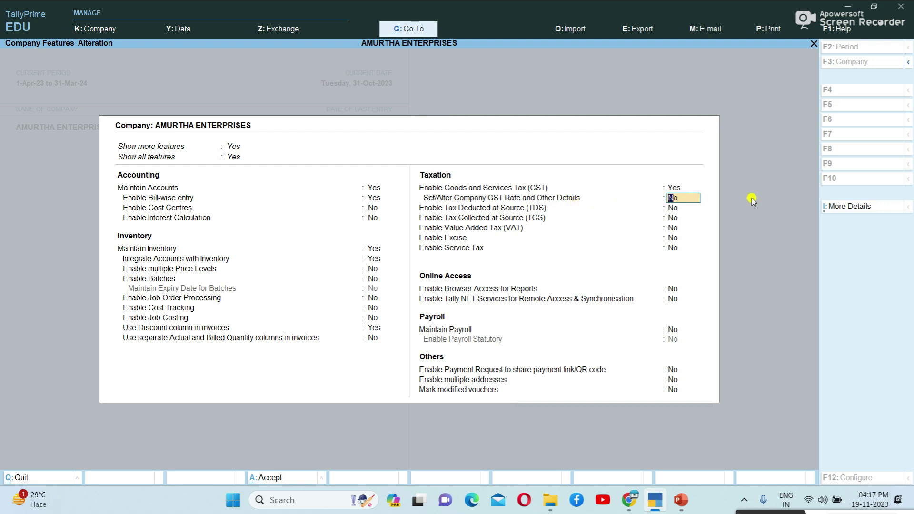
Step: Set Set/Alter Company GST Rate and Other Details to Yes and confirm HSN/SAC 34567897 with description Mobiles
text(yes)
key(Return)
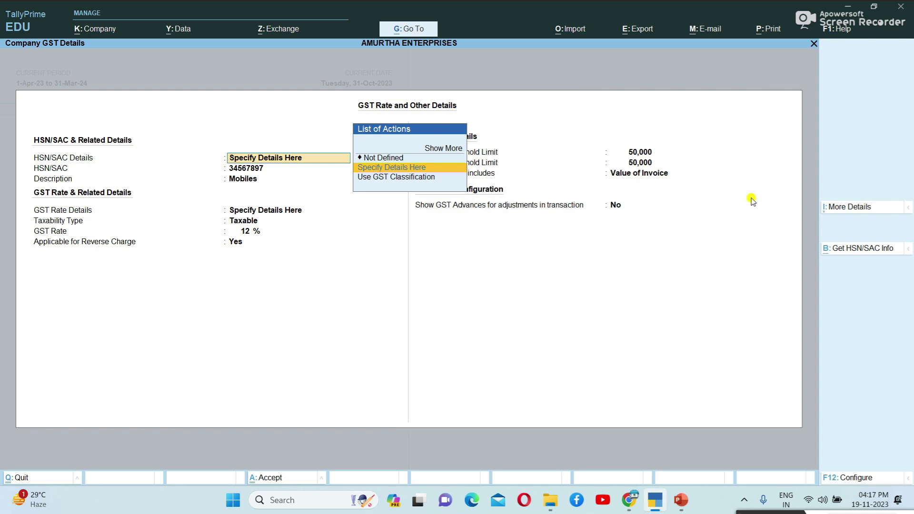
key(Return)
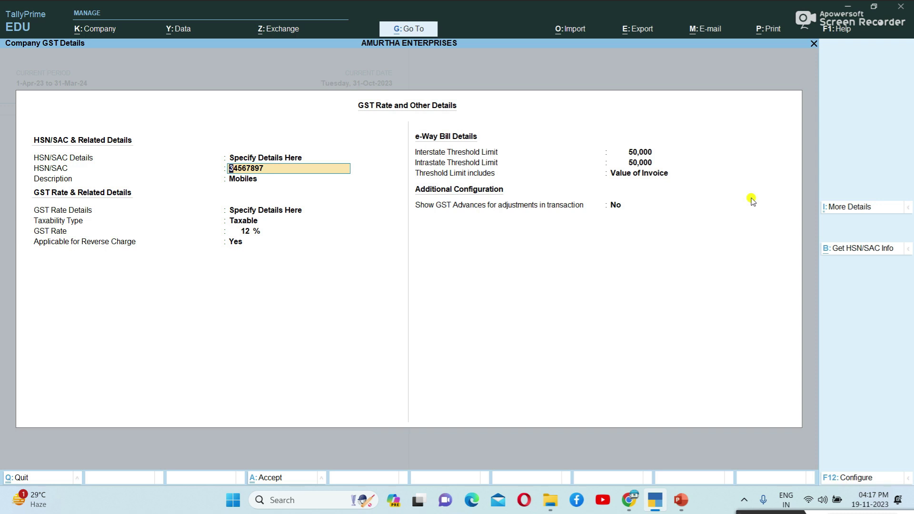
key(Return)
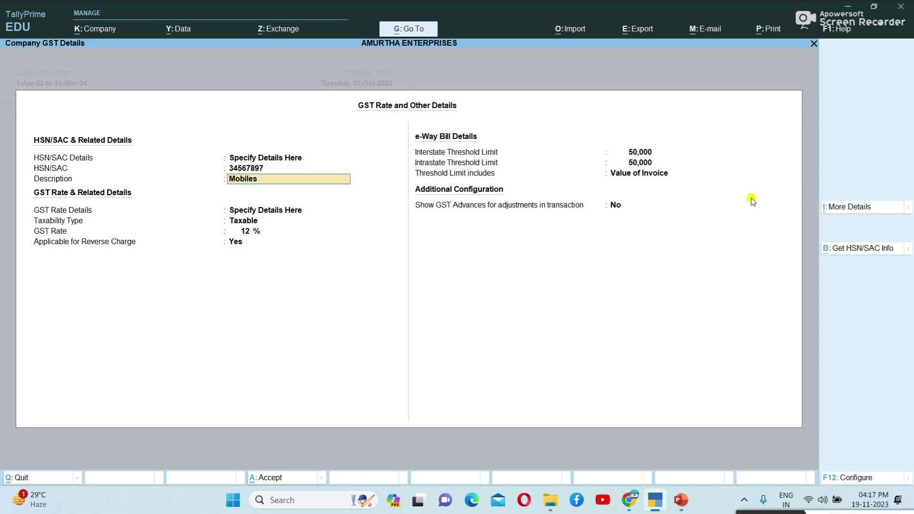
key(Up)
key(Return)
key(Return)
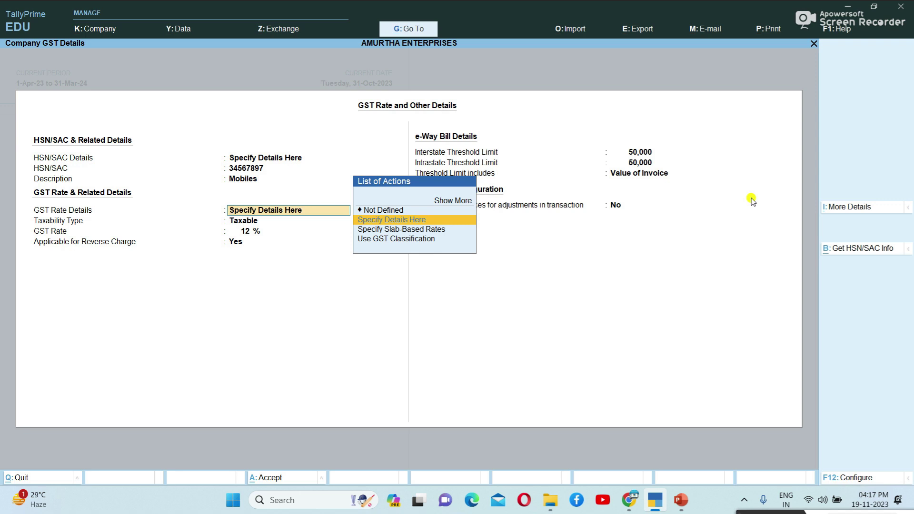
Step: Confirm the GST rate details as Specify Details Here, taxability type Taxable and a GST rate of 12%
key(Return)
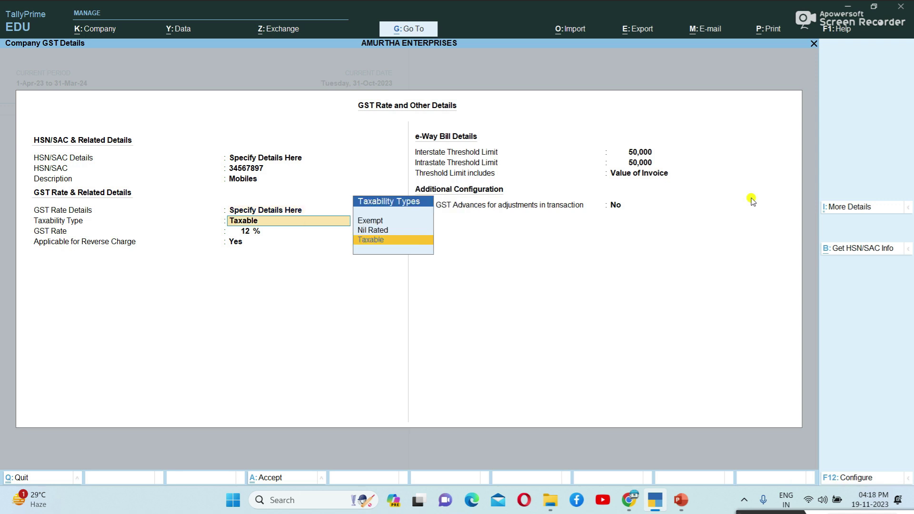
key(Return)
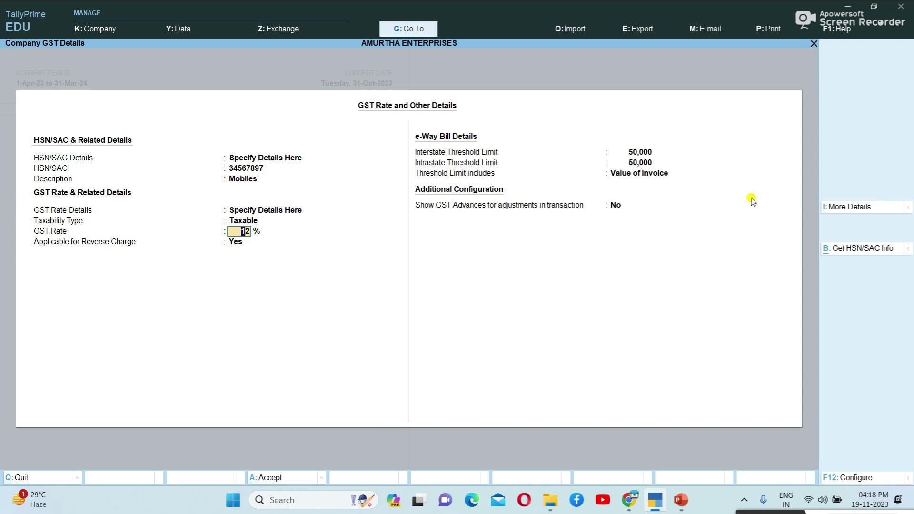
key(Return)
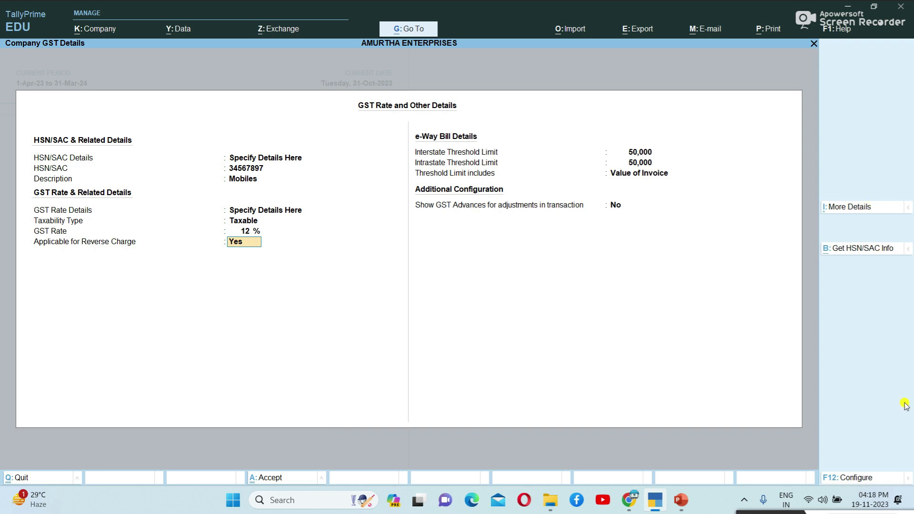
Step: Set Enable Reverse Charge calculation to Yes in the GST details configuration and save it
click(873, 478)
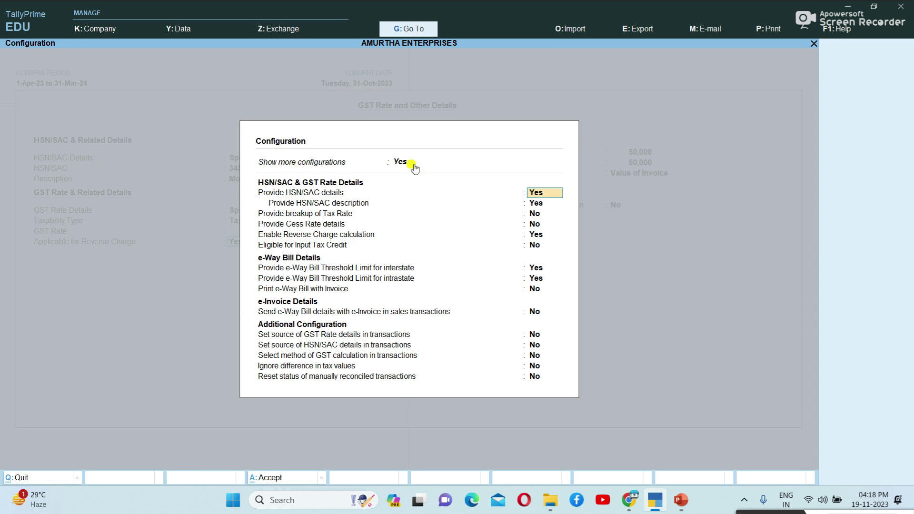
key(Return)
key(Return)
key(Return)
key(Return)
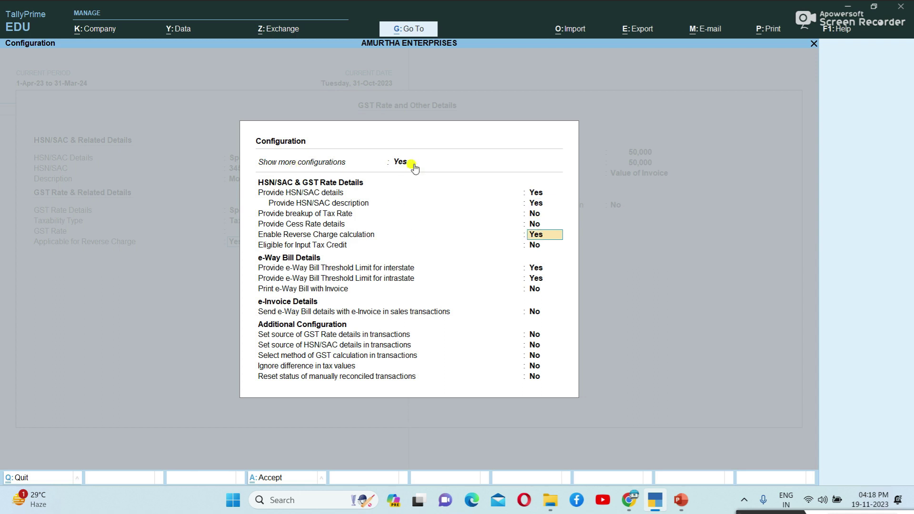
text(ye)
key(Return)
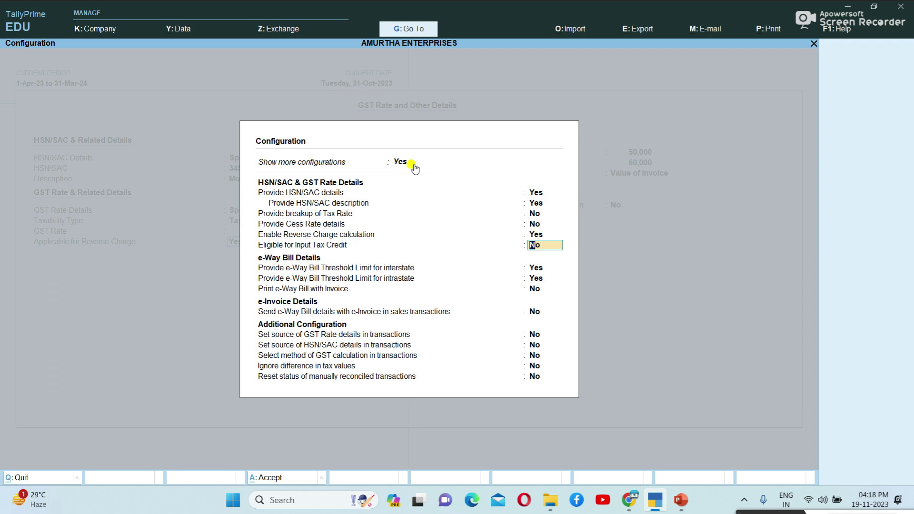
key(ctrl+a)
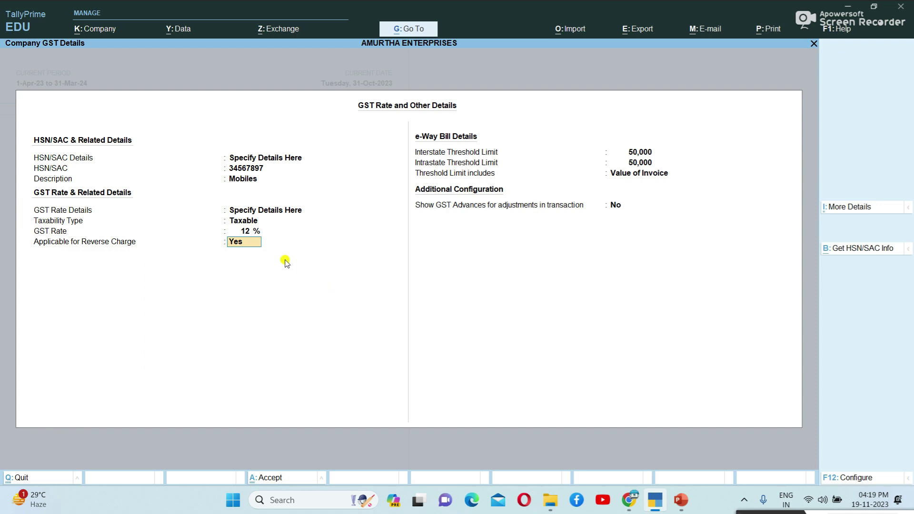
Step: Confirm Applicable for Reverse Charge as Yes, then accept the remaining GST details and company features
key(Return)
key(Return)
key(Return)
key(Return)
key(Return)
key(Return)
key(Return)
key(Return)
key(Return)
key(Return)
key(Return)
key(Return)
key(Return)
key(Return)
key(Return)
key(Return)
key(Return)
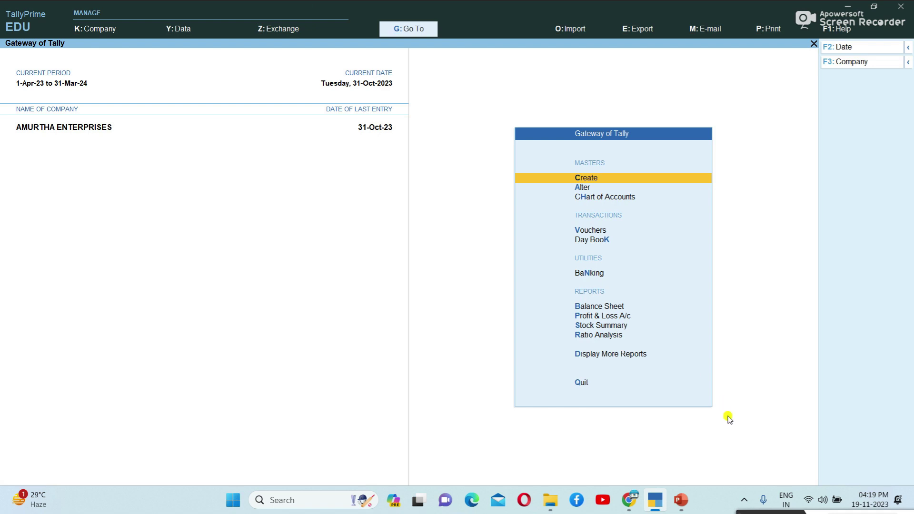
Step: Switch to Chrome, review the RCM purchase examples in gst examples.pdf, and return to TallyPrime
mouse_move(636, 503)
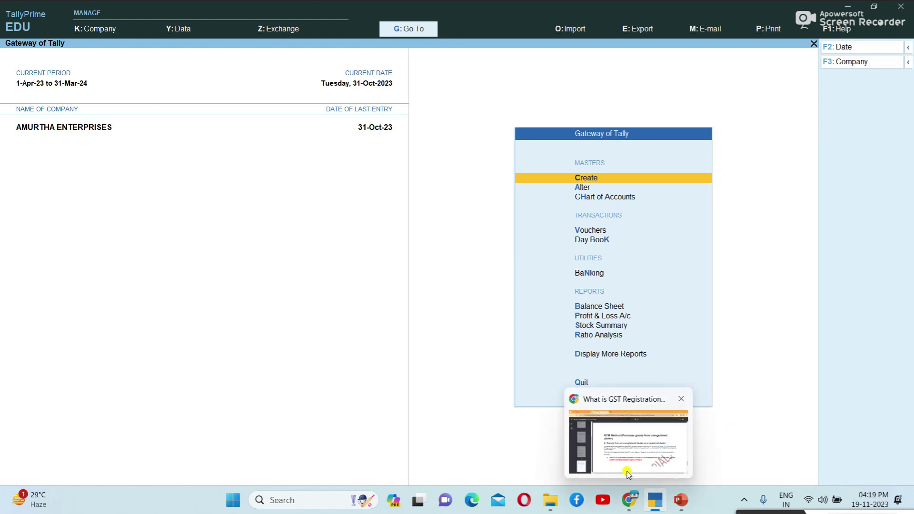
click(637, 450)
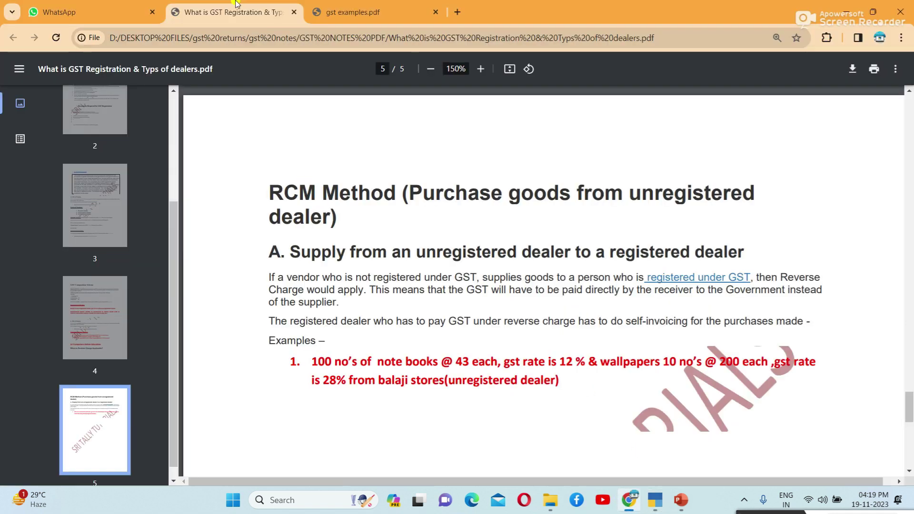
click(334, 14)
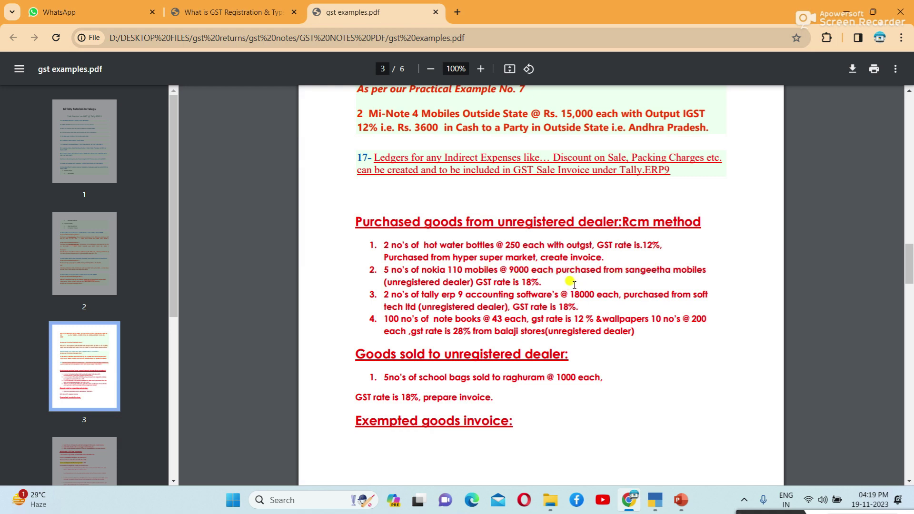
click(857, 4)
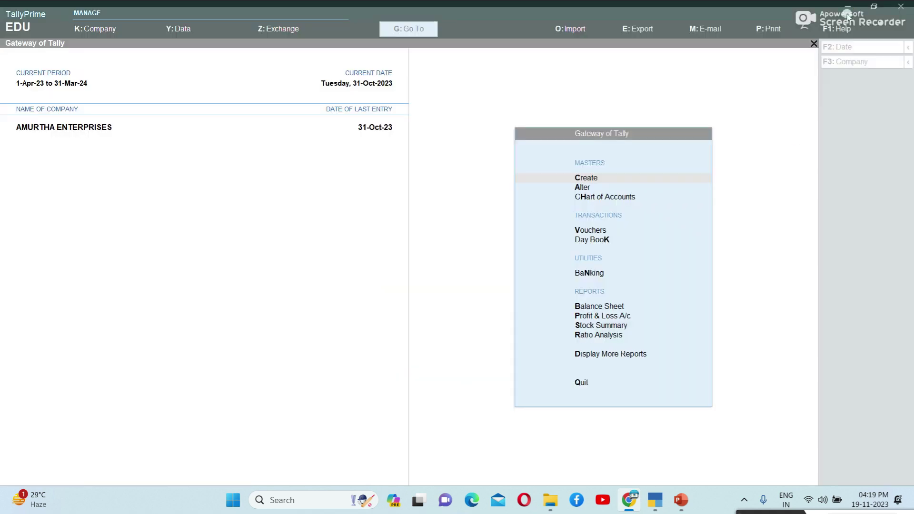
Step: Create a ledger named Sangeethamobiles under the Sundry Creditors group
click(589, 180)
key(Down)
key(Return)
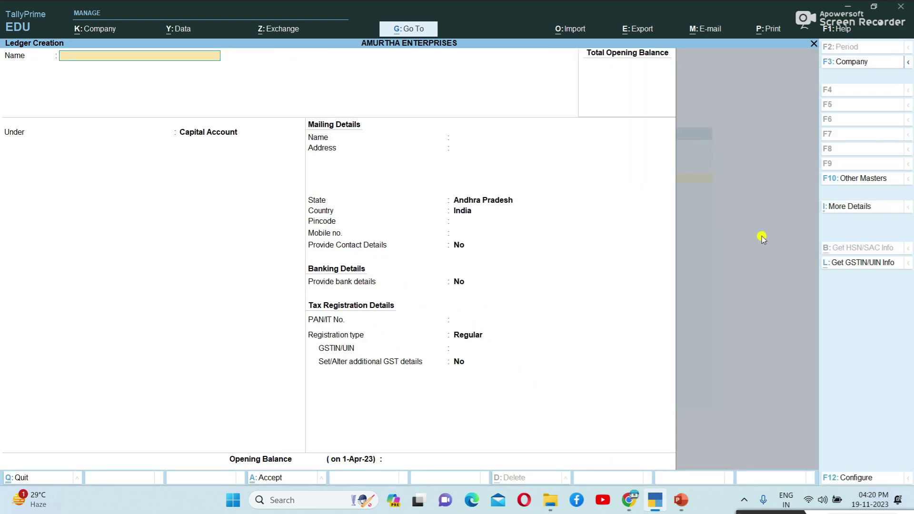
text(Sangeethamobiles)
key(Return)
text(S)
key(Down)
key(Down)
key(Down)
key(Return)
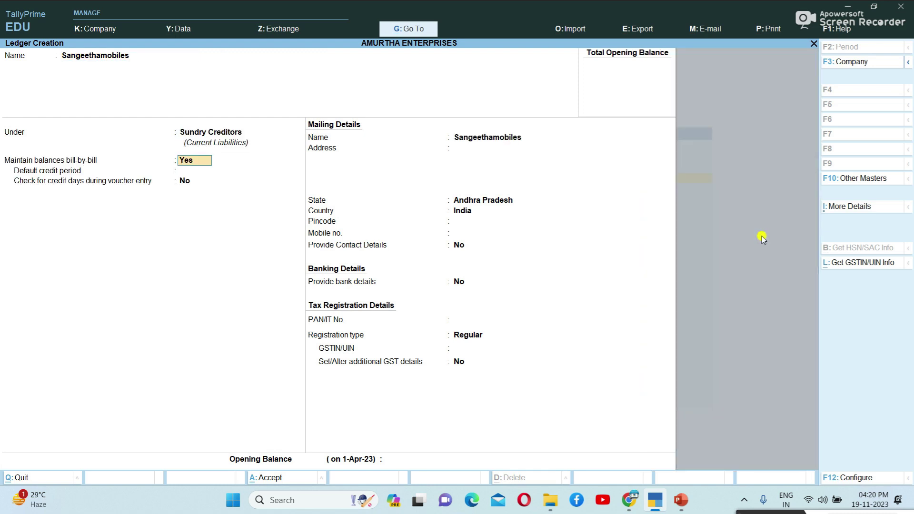
Step: Keep bill-by-bill balances at Yes and fill in the supplier's mailing address and pincode, with Andhra Pradesh as the state
key(Return)
key(Return)
key(Return)
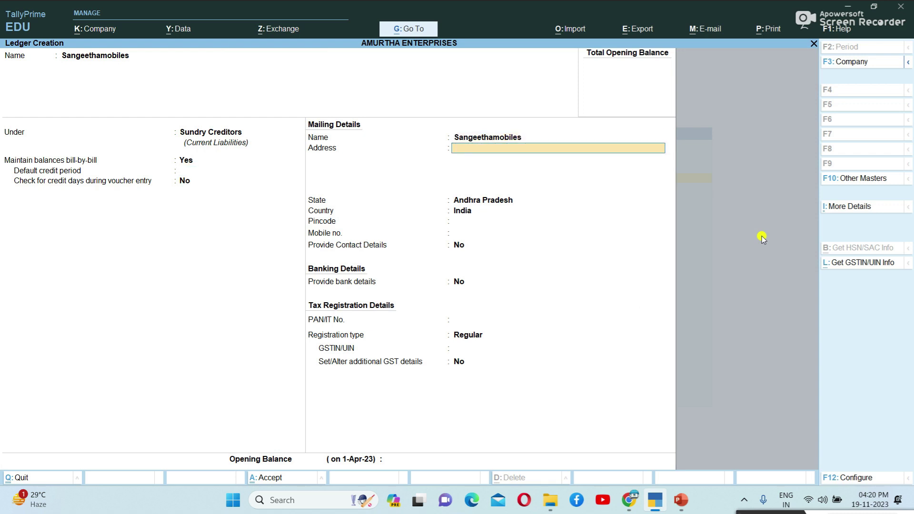
text(Balaji Colony)
key(Return)
text(Tir)
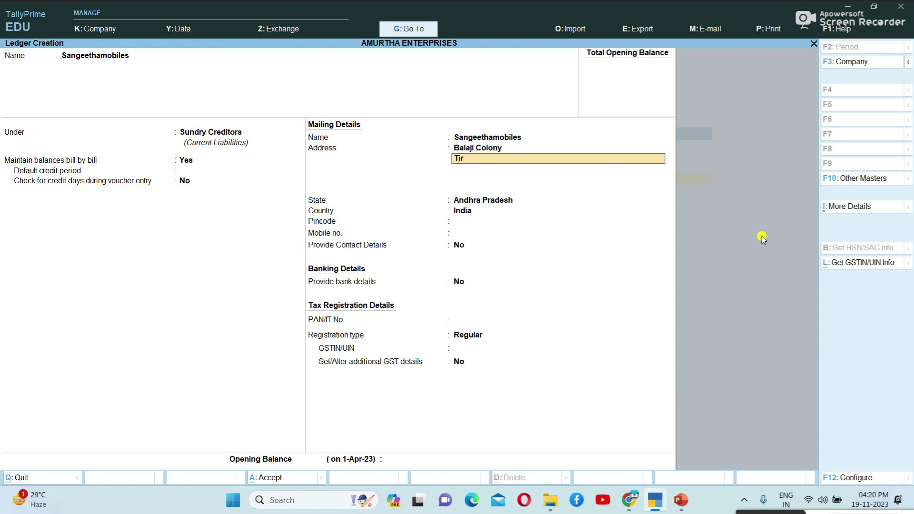
text(upathi)
key(Return)
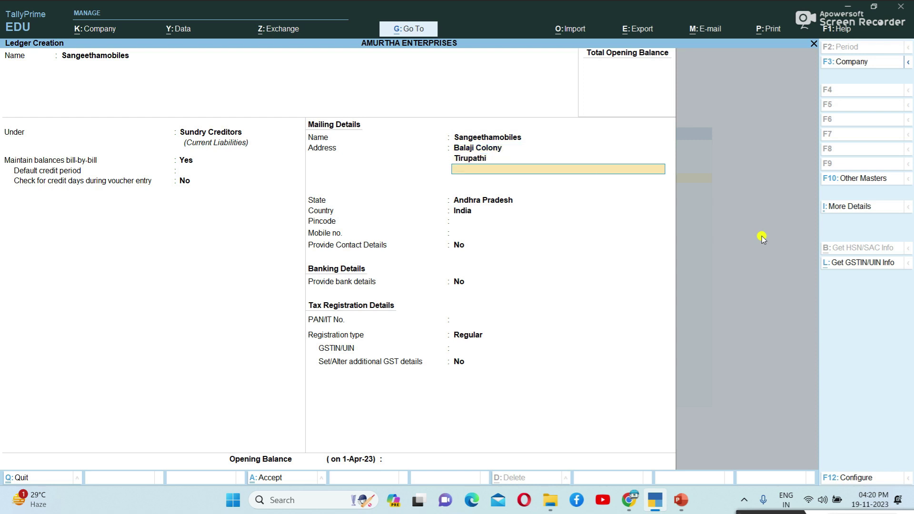
key(Return)
text(A)
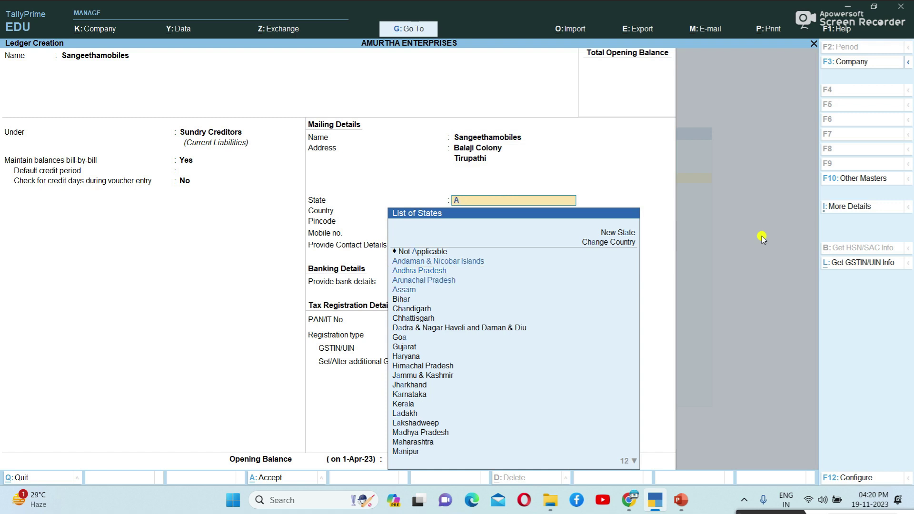
key(Return)
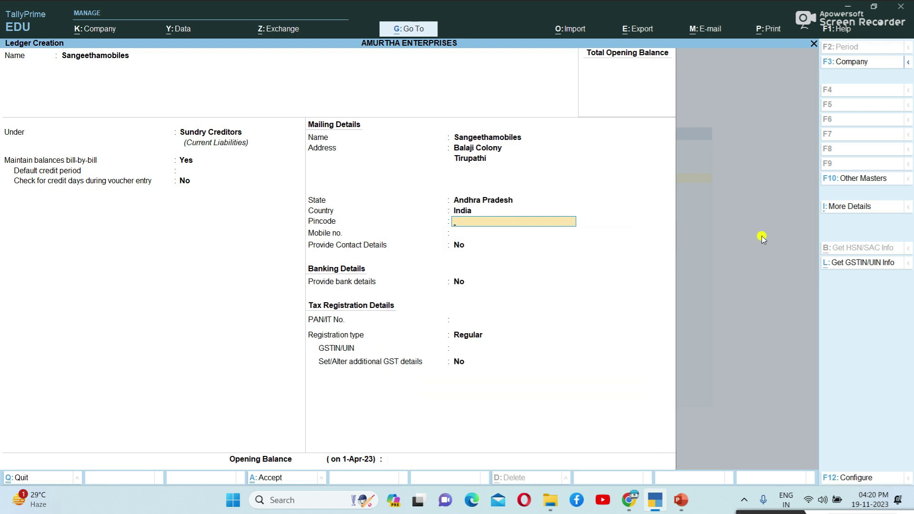
text(517507)
key(Return)
Step: Set the supplier's registration type to Unregistered/Consumer, leave GSTIN/UIN blank, save the ledger and exit ledger creation
key(Return)
key(Return)
key(Return)
key(Return)
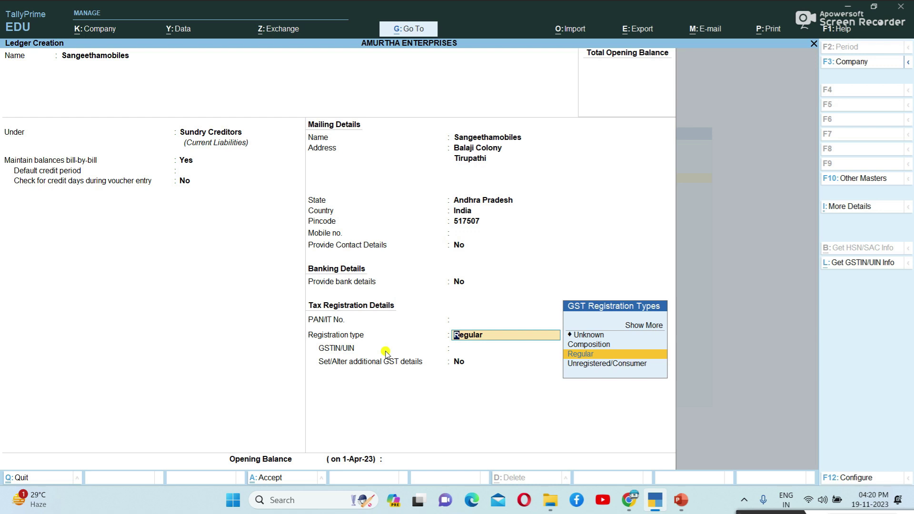
key(Down)
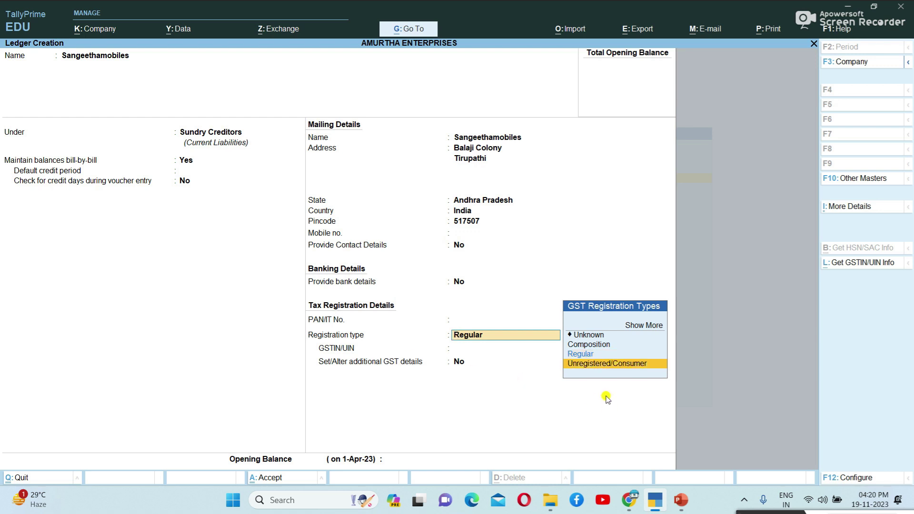
key(Return)
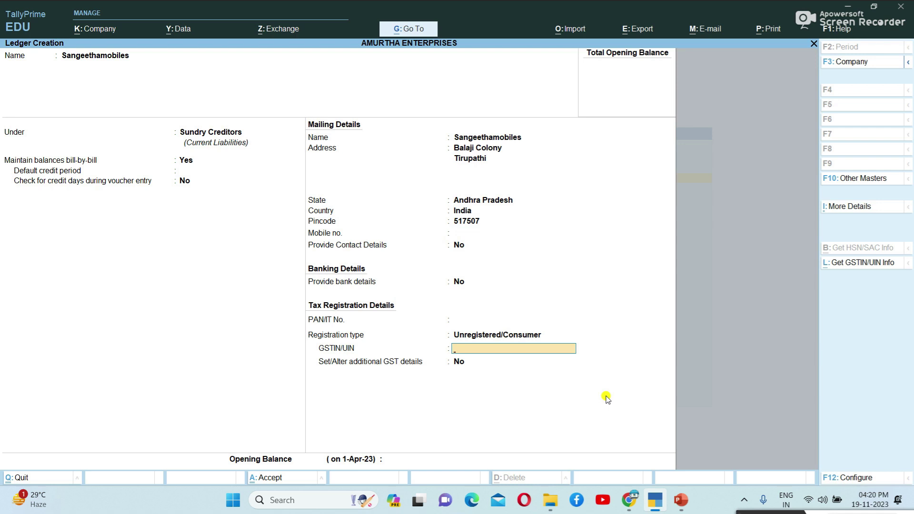
key(Return)
key(Return)
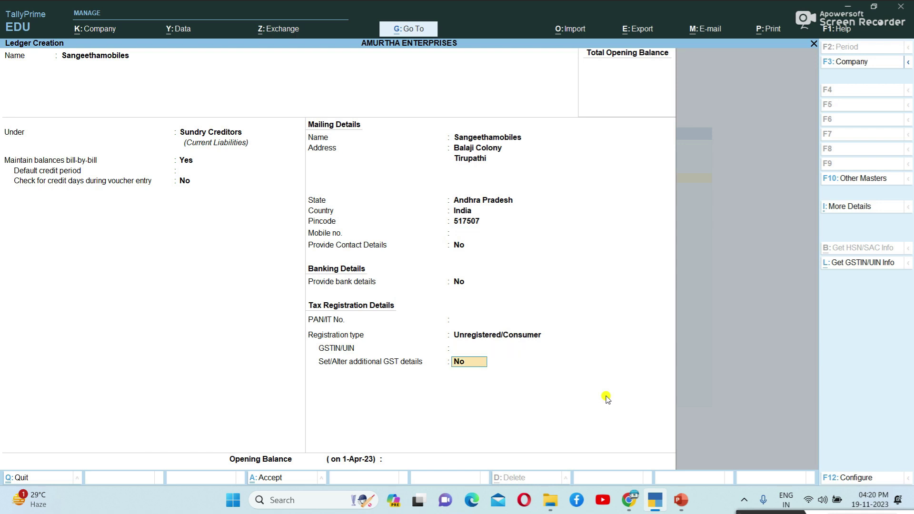
key(Return)
key(Return)
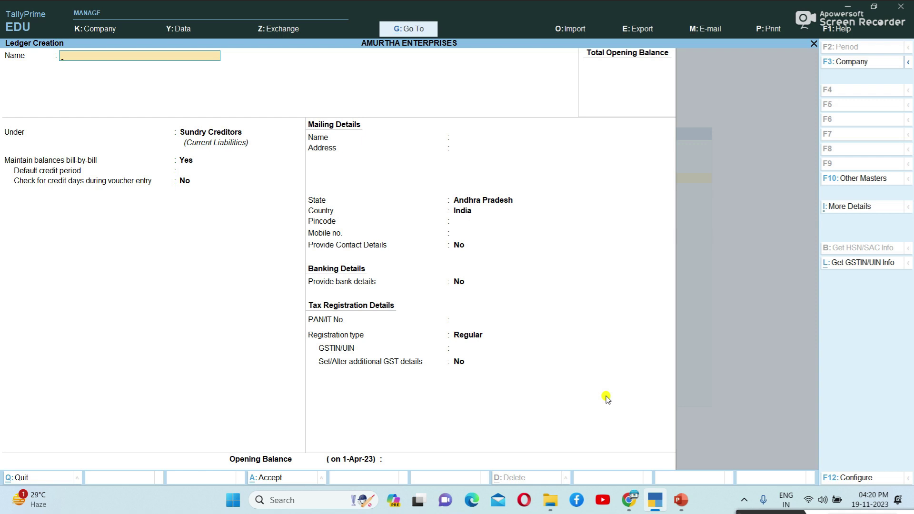
key(Escape)
key(y)
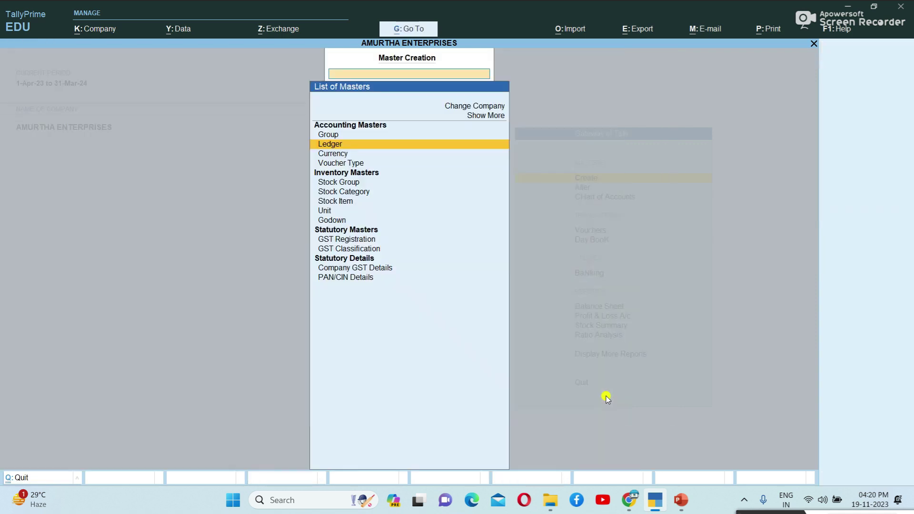
key(Escape)
Step: Open the Purchase A/c ledger for alteration
key(Down)
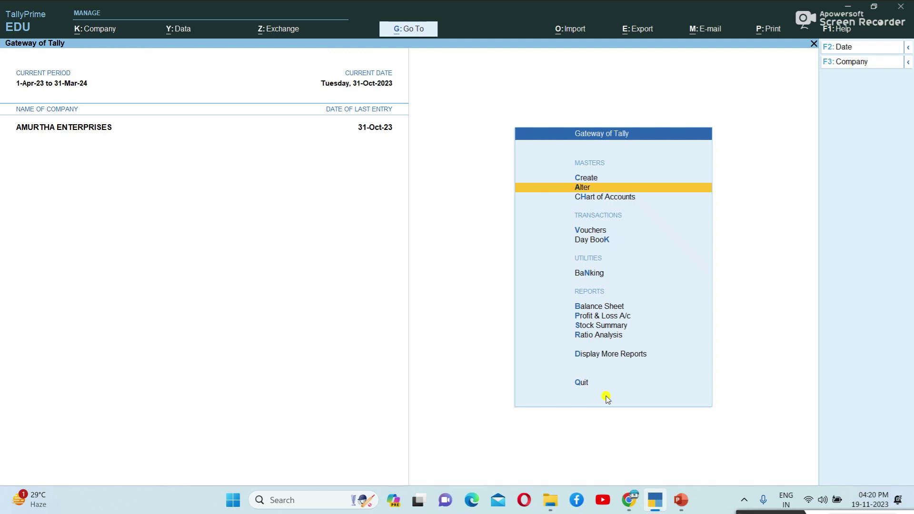
key(Return)
key(Down)
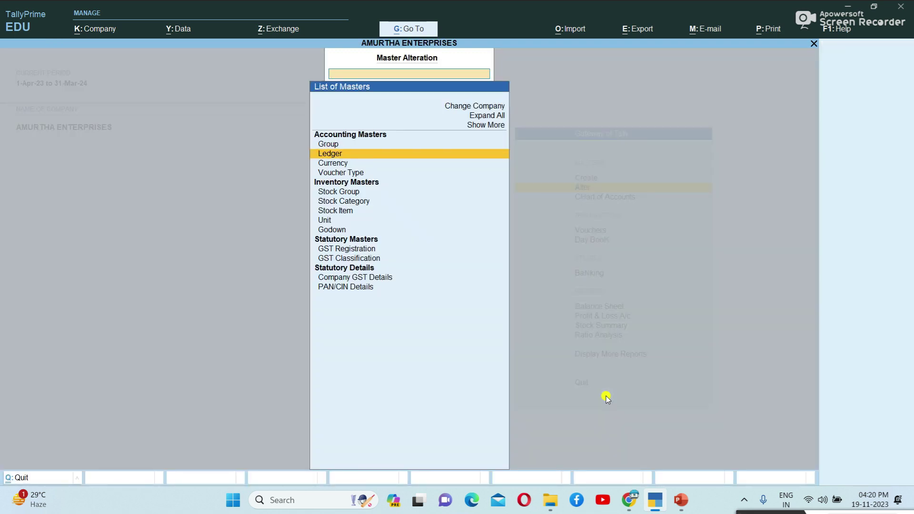
key(Return)
text(Pu)
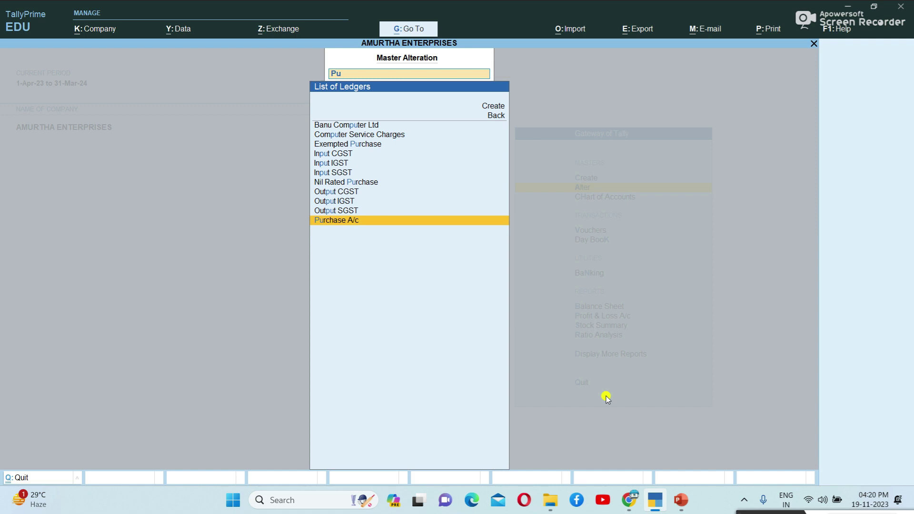
key(Return)
key(Return)
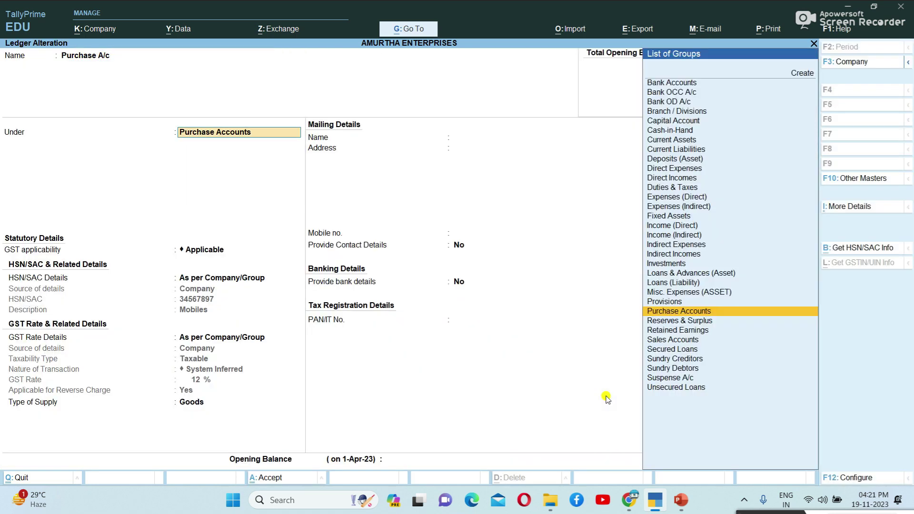
Step: Confirm the Purchase A/c GST settings as Applicable, As per Company/Group and supply type Goods, then save the ledger
key(Return)
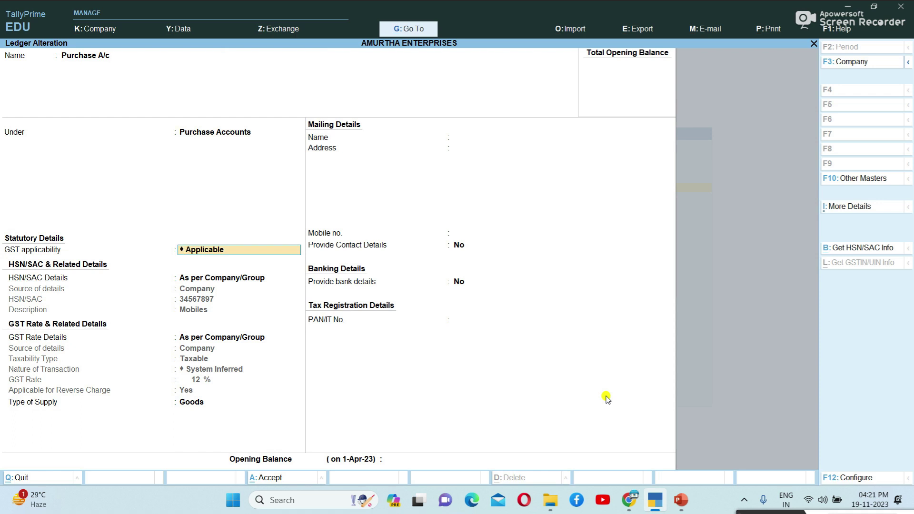
key(Return)
key(Return)
key(Return)
key(Return)
key(BackSpace)
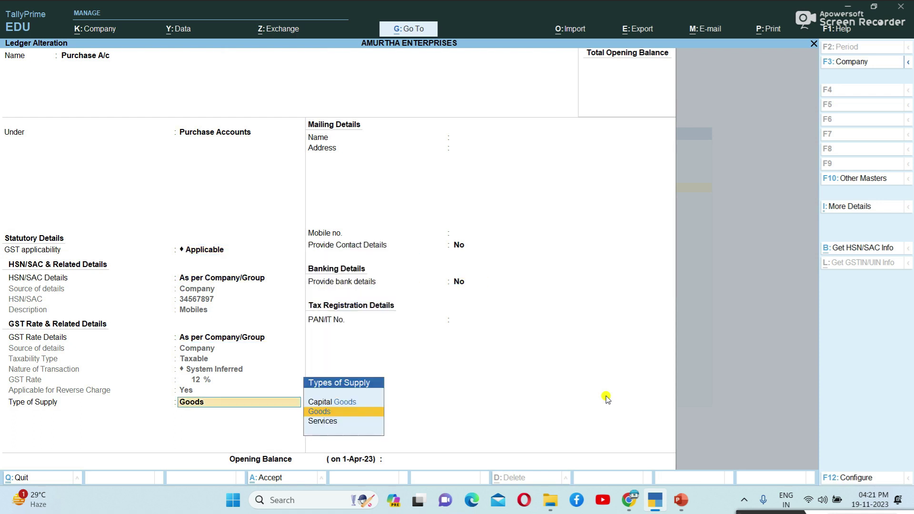
key(Return)
key(Return)
key(Return)
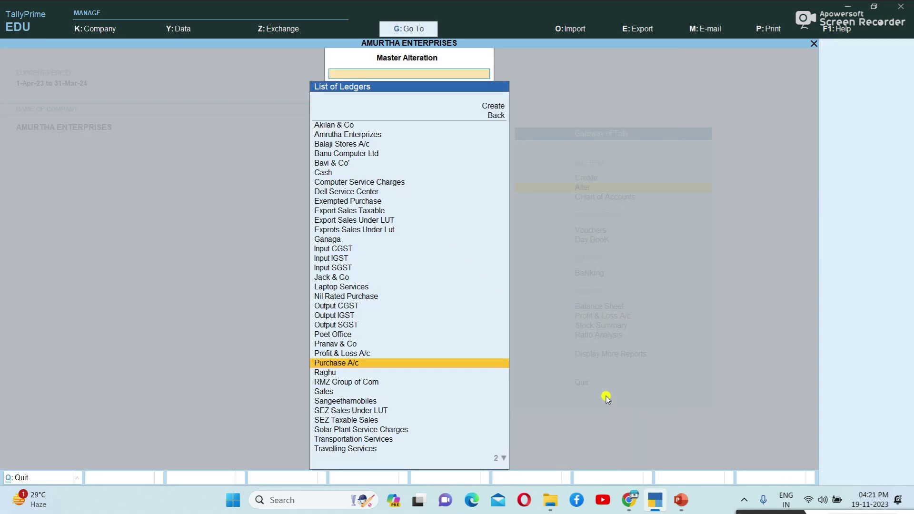
key(Escape)
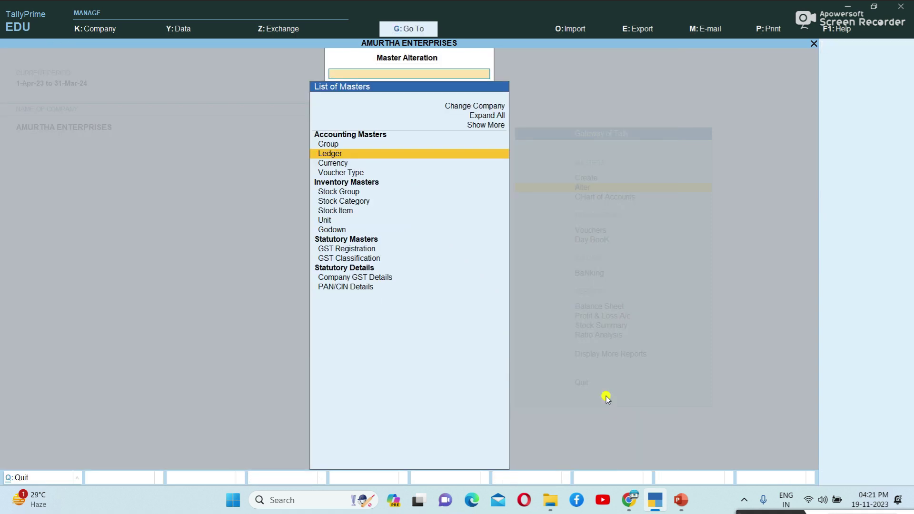
Step: Start creating a new stock item from the stock item alteration list
key(Down)
key(Down)
key(Down)
key(Down)
key(Down)
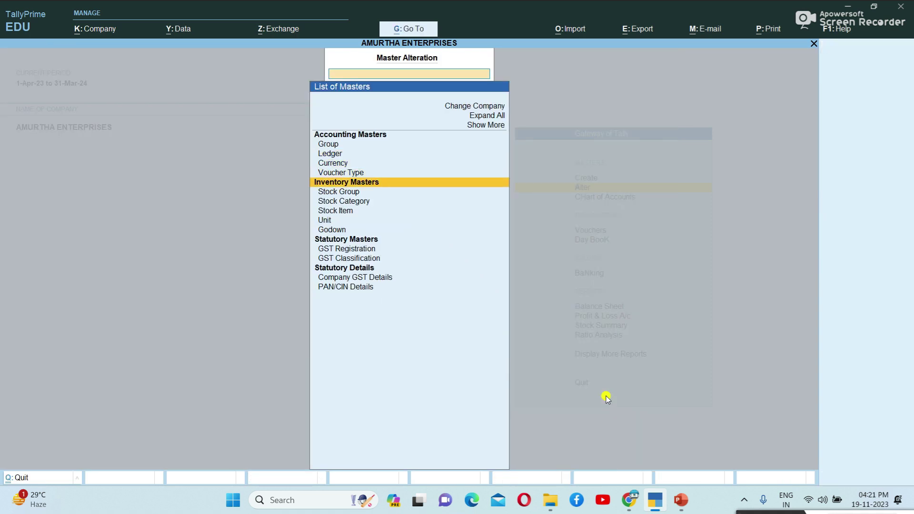
key(Return)
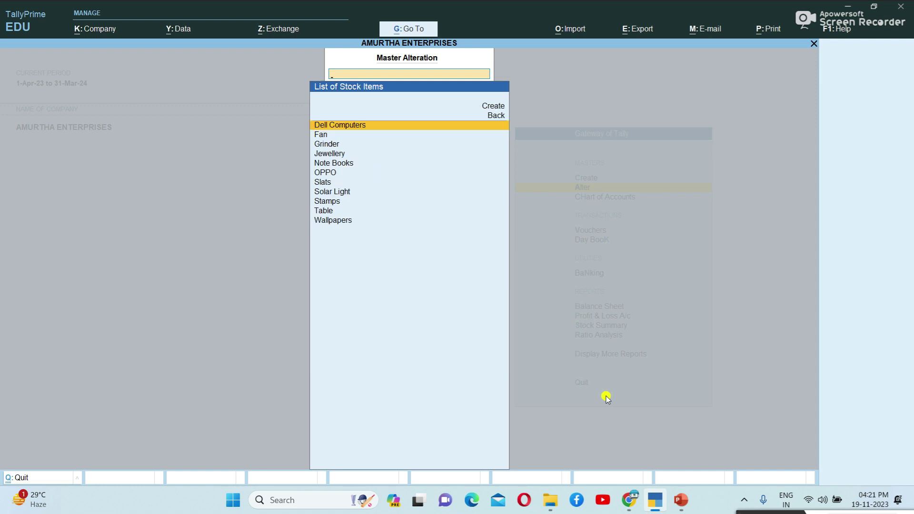
key(Up)
key(Up)
key(Return)
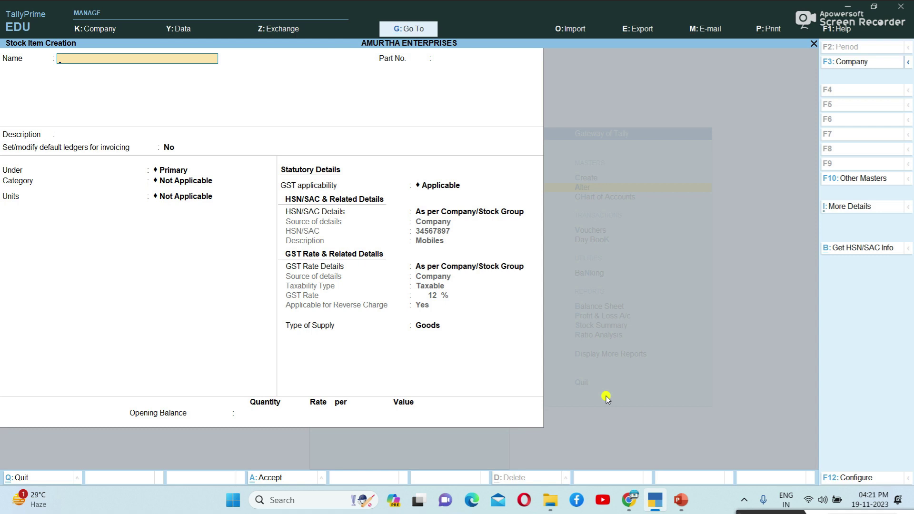
Step: Name the stock item Nokia Mobiles under Primary and set its unit to nos
text(Nokia Mobiles)
key(Return)
key(Return)
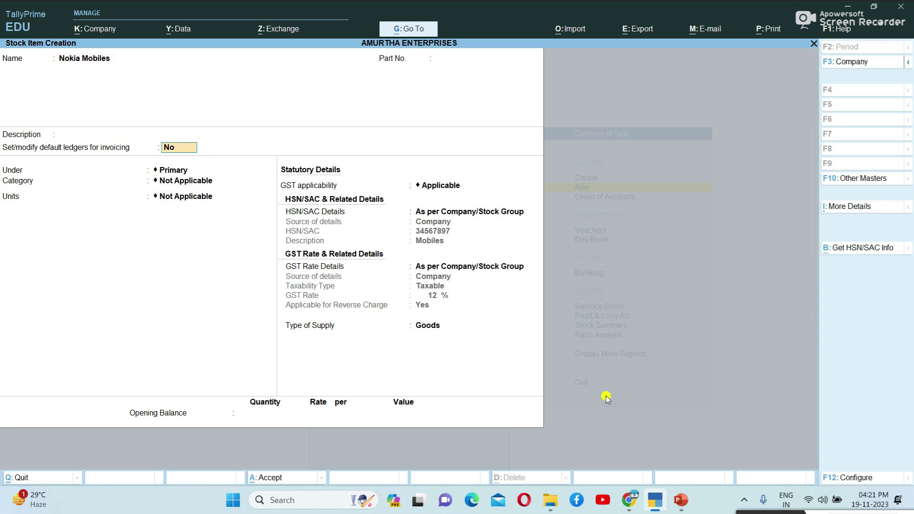
key(Return)
key(Return)
key(Return)
key(Down)
key(Down)
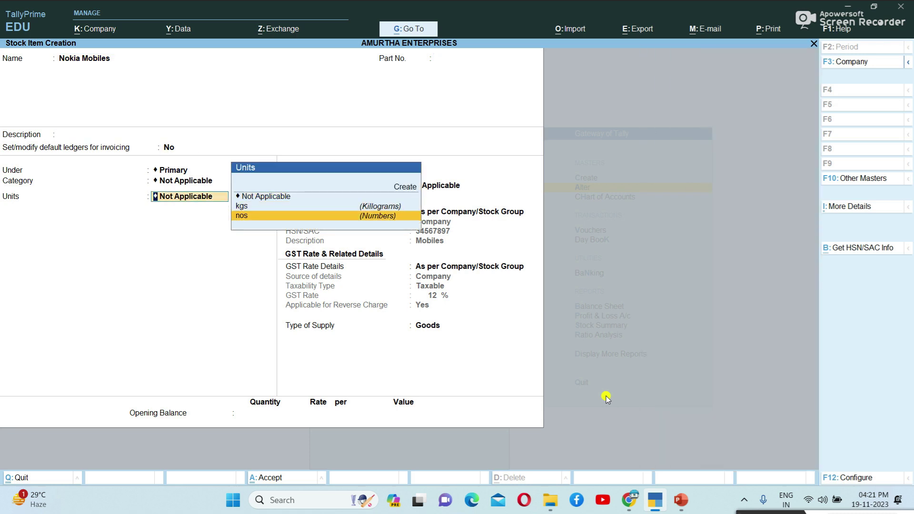
key(Return)
key(Return)
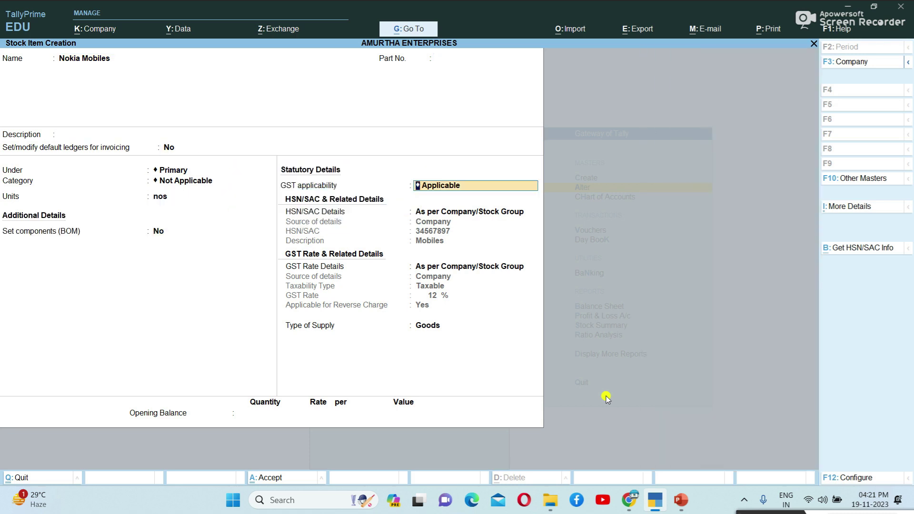
Step: Keep GST applicable and specify the item's HSN/SAC details as code 56984562 with the description Mobiles
key(Return)
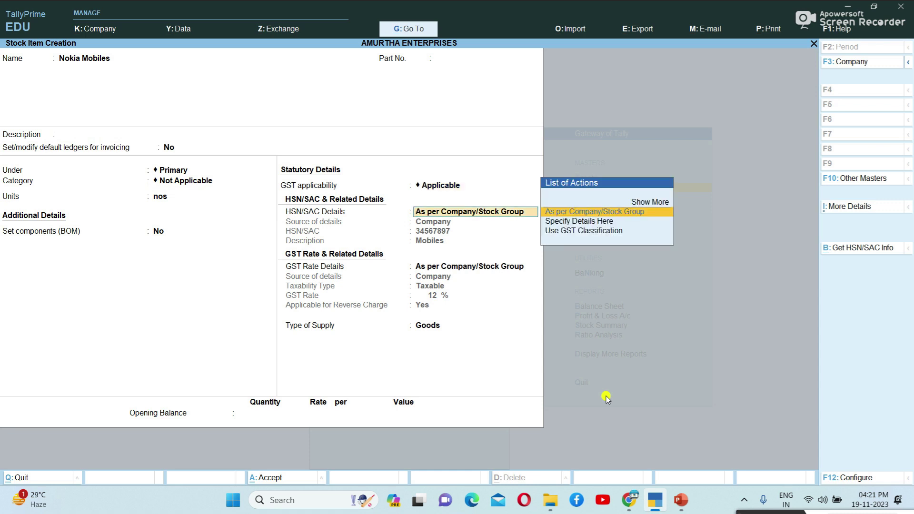
key(Down)
key(Return)
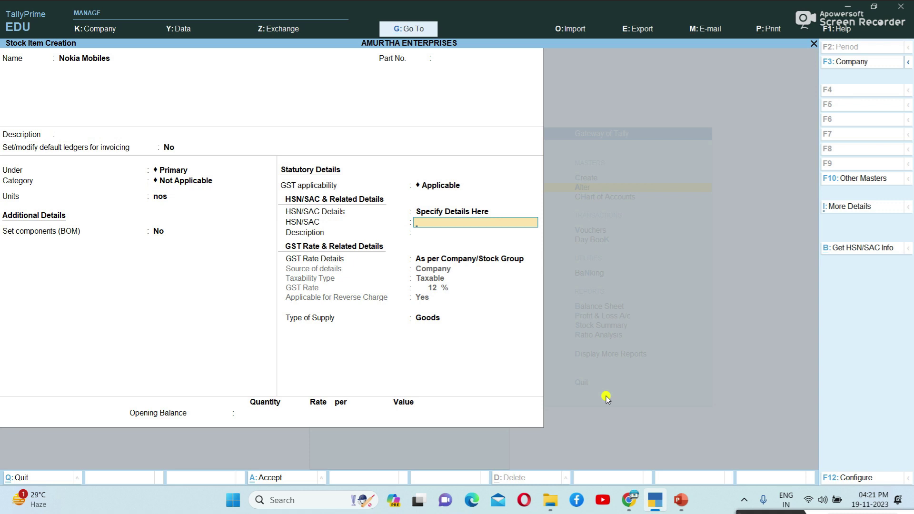
text(56984562)
key(Return)
text(Mobiles)
key(Return)
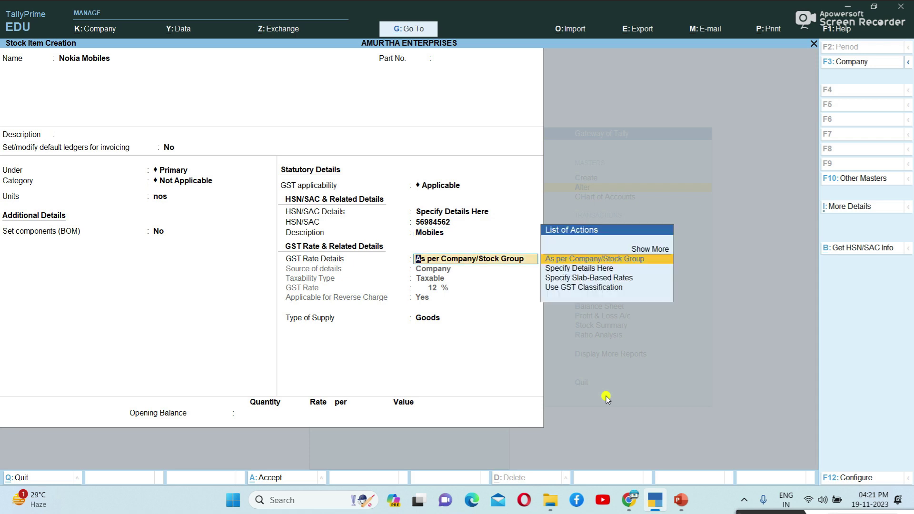
Step: Specify the item's GST rate details directly, with taxability type Taxable and a GST rate of 12%
key(Down)
key(Return)
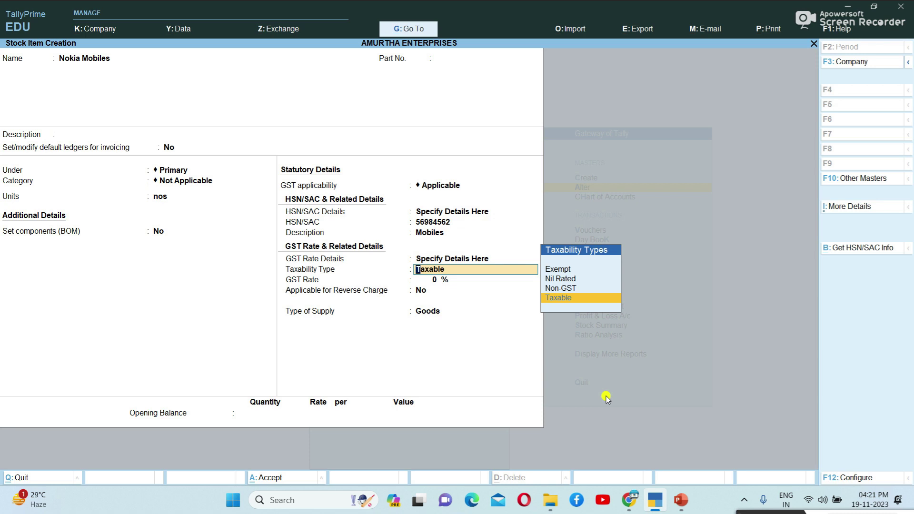
key(Return)
text(12)
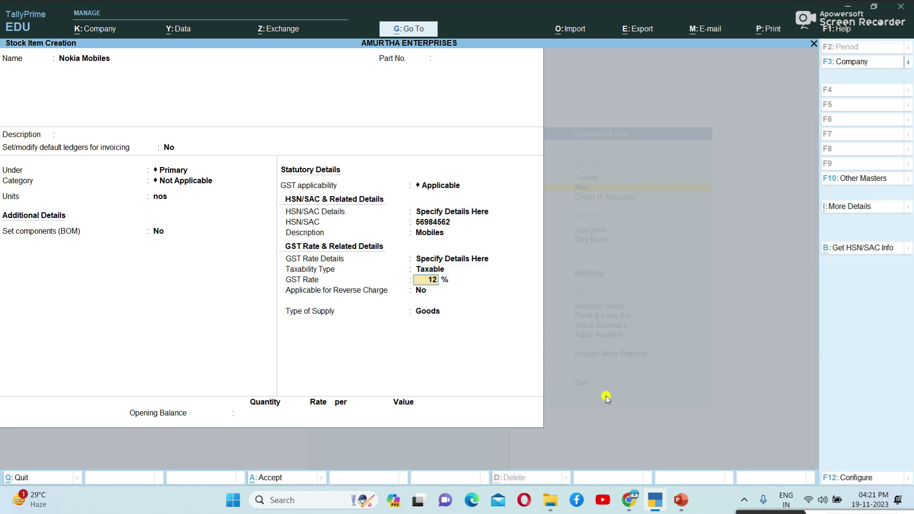
key(Return)
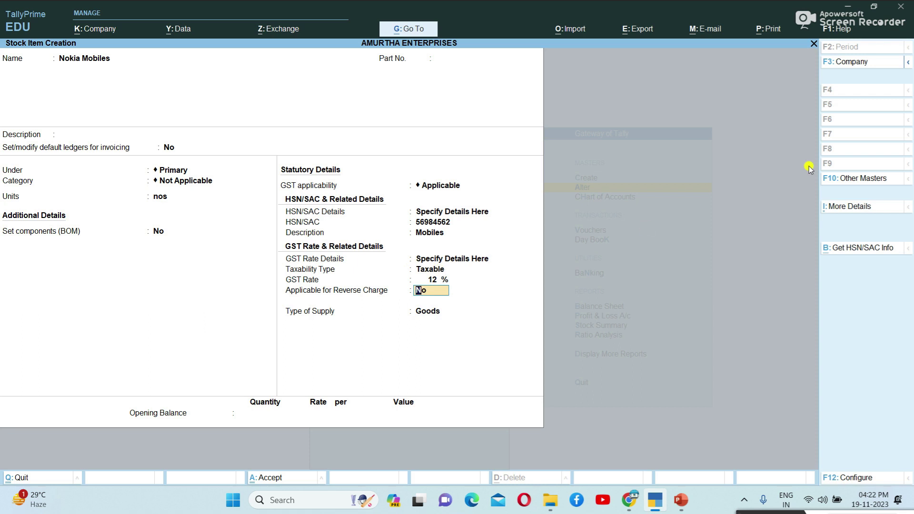
Step: Check the GST options in the stock item configuration, including Enable Reverse Charge calculation, and accept the configuration
click(872, 480)
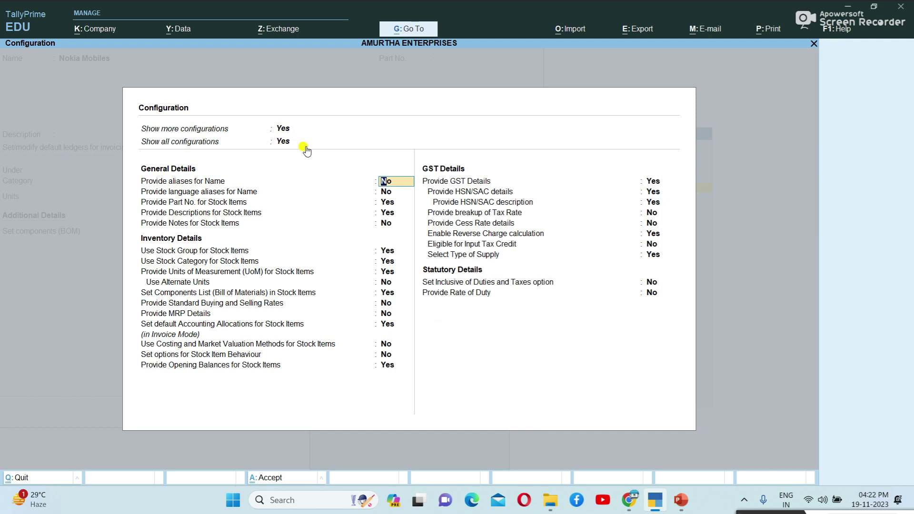
click(662, 182)
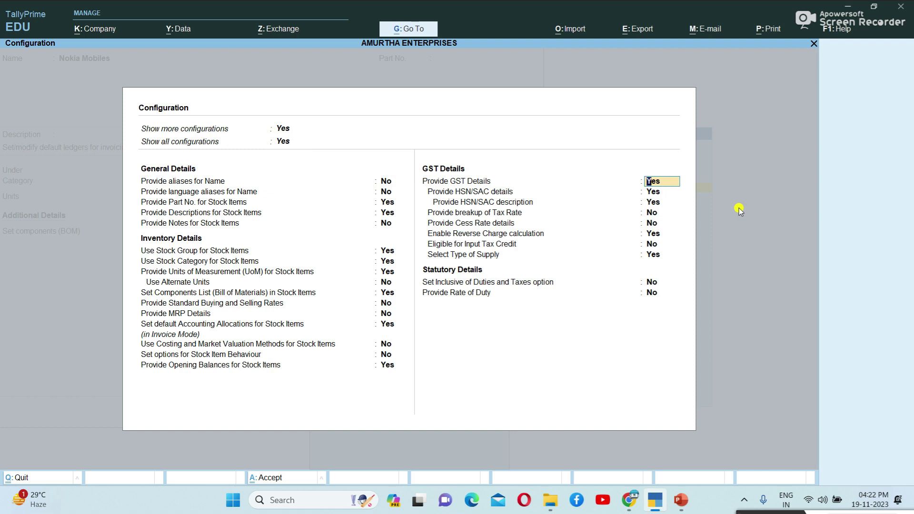
key(Return)
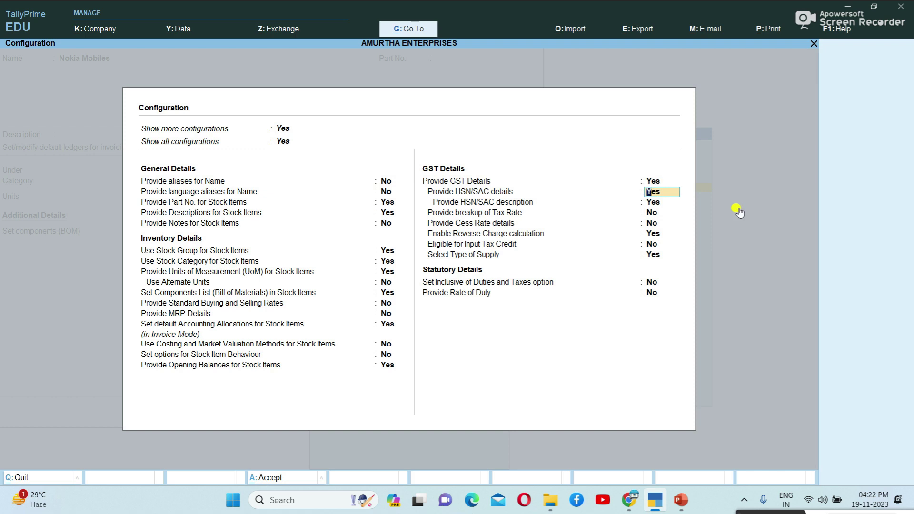
key(Return)
key(Return)
key(Return)
key(Return)
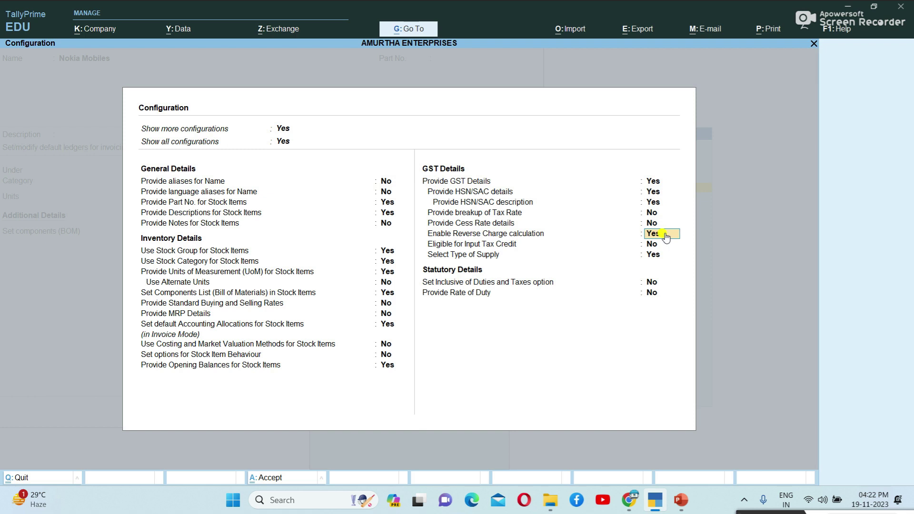
key(ctrl)
key(ctrl+a)
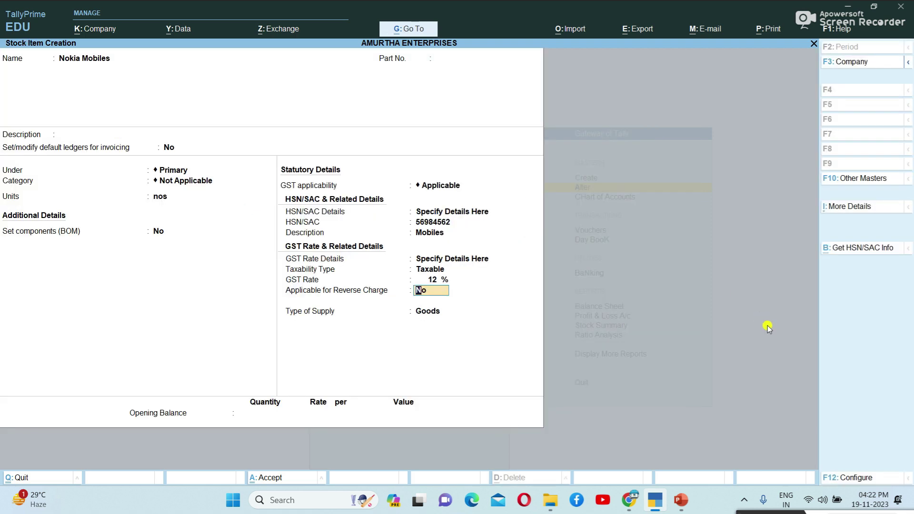
Step: Make the Nokia Mobiles item applicable for reverse charge with type of supply Goods, save it, and return to the Gateway of Tally
text(ye)
key(Return)
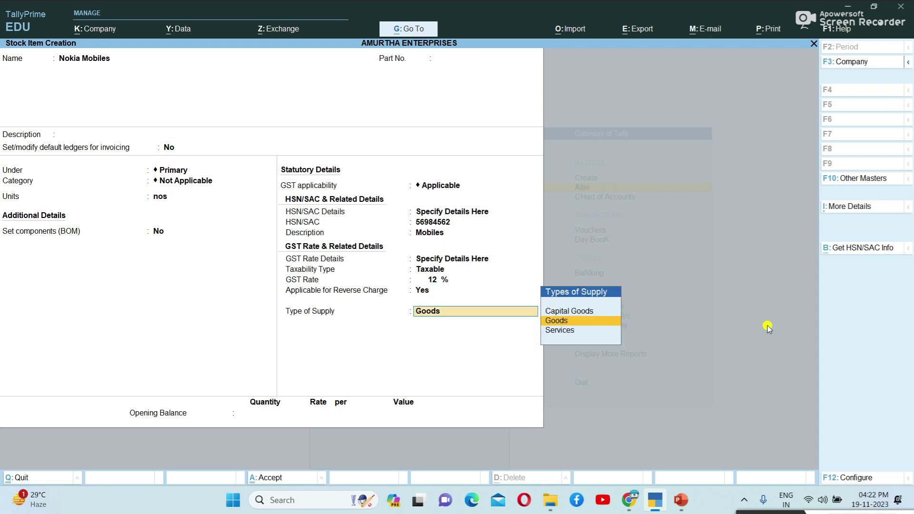
key(Return)
key(Return)
key(Return)
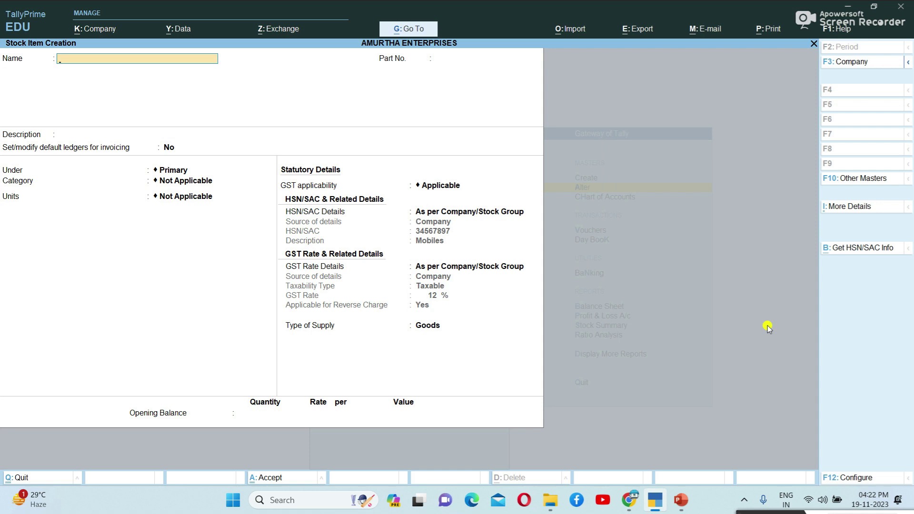
key(Escape)
key(Return)
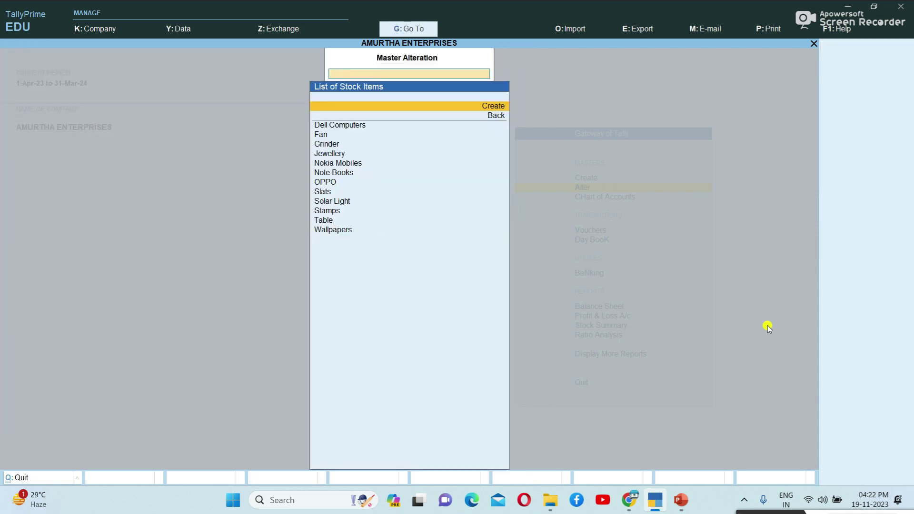
key(Escape)
key(Escape)
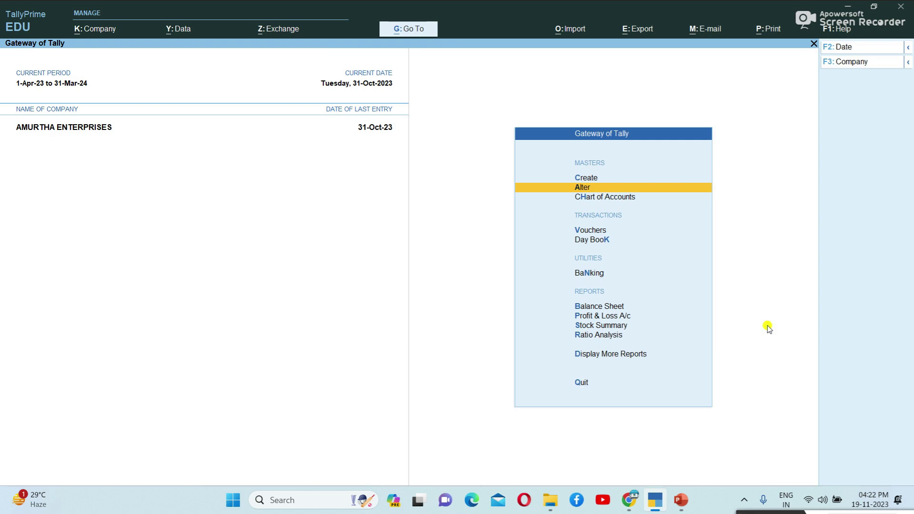
Step: Start a purchase voucher with supplier invoice number 08 and the invoice date 31-Oct-23
key(Down)
key(Down)
key(Down)
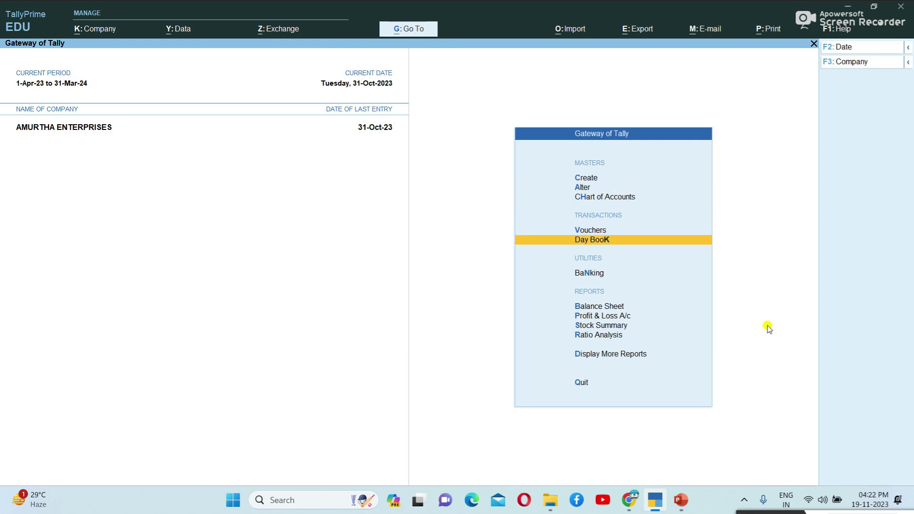
key(Up)
key(Return)
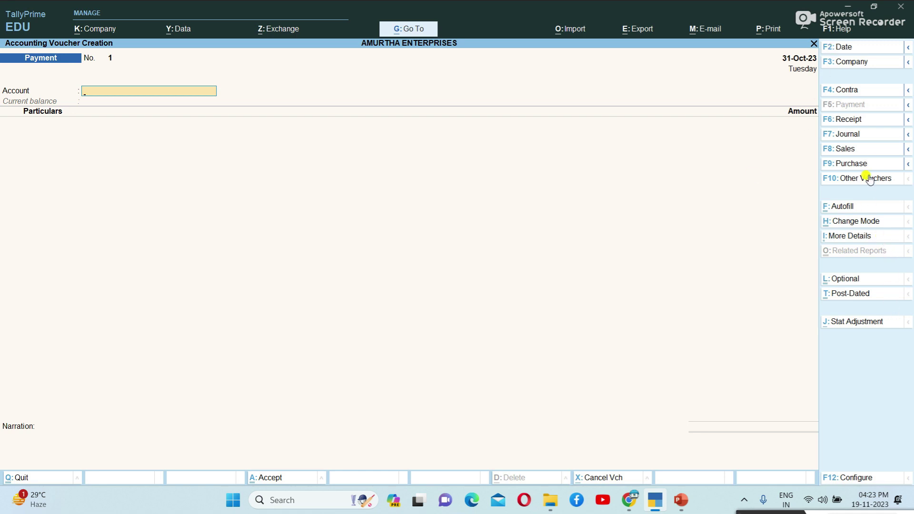
click(852, 163)
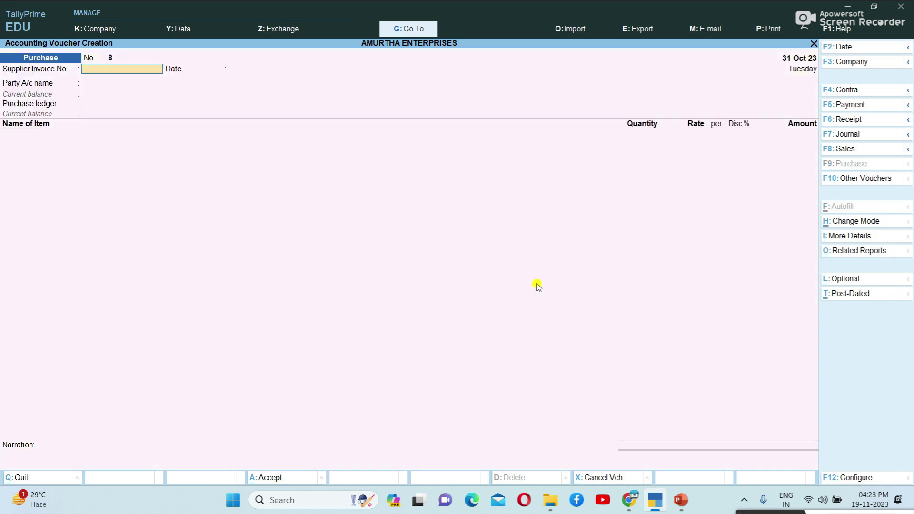
text(08)
key(Return)
key(Return)
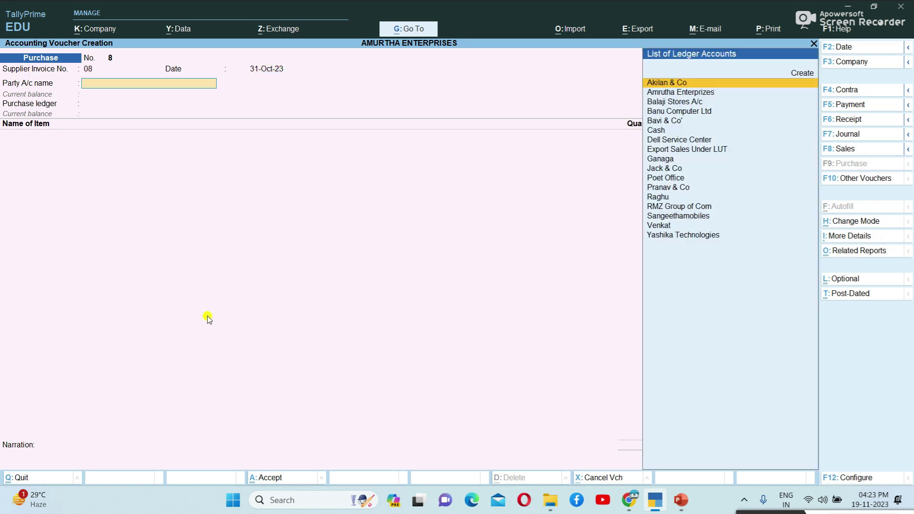
Step: Set the voucher's party account to Sangeethamobiles and its purchase ledger to Purchase A/c
text(San)
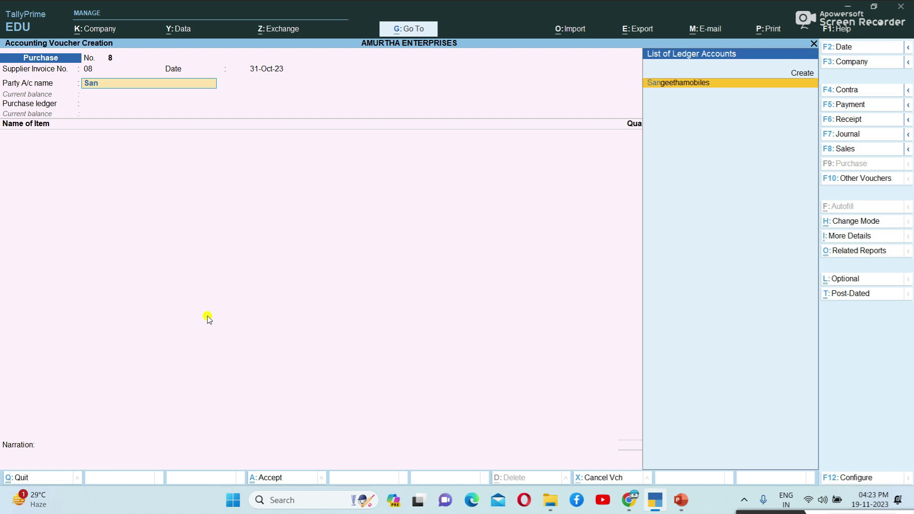
key(Return)
key(Escape)
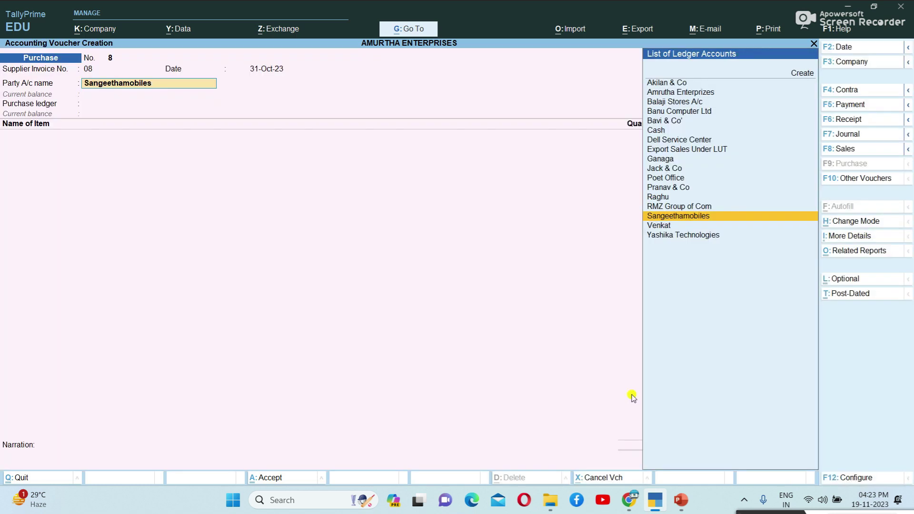
key(Return)
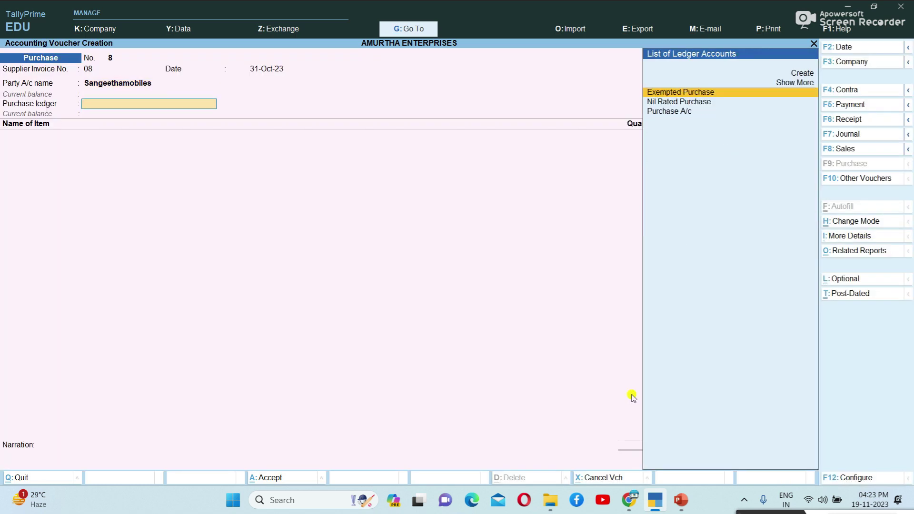
key(Down)
key(Down)
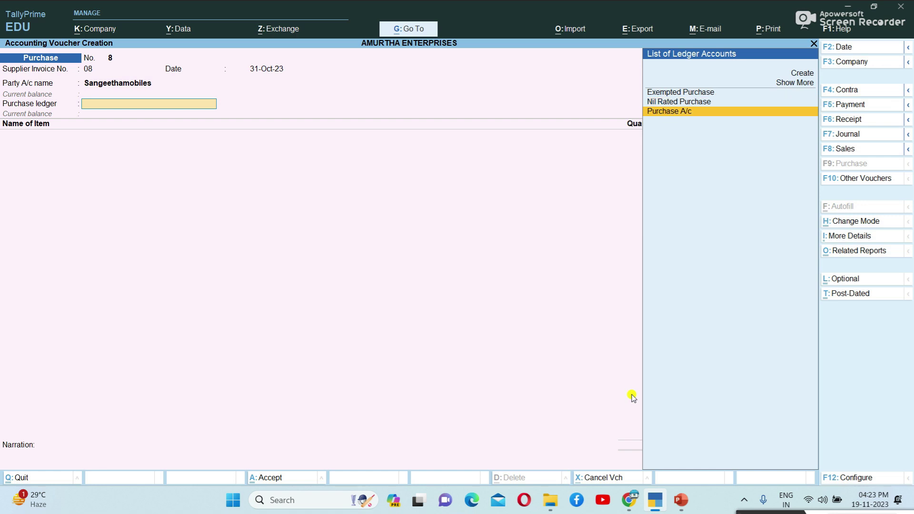
key(Return)
Step: Add Nokia Mobiles to the voucher with a quantity of 110 nos at a rate of 9000, consulting the GST examples PDF
text(No)
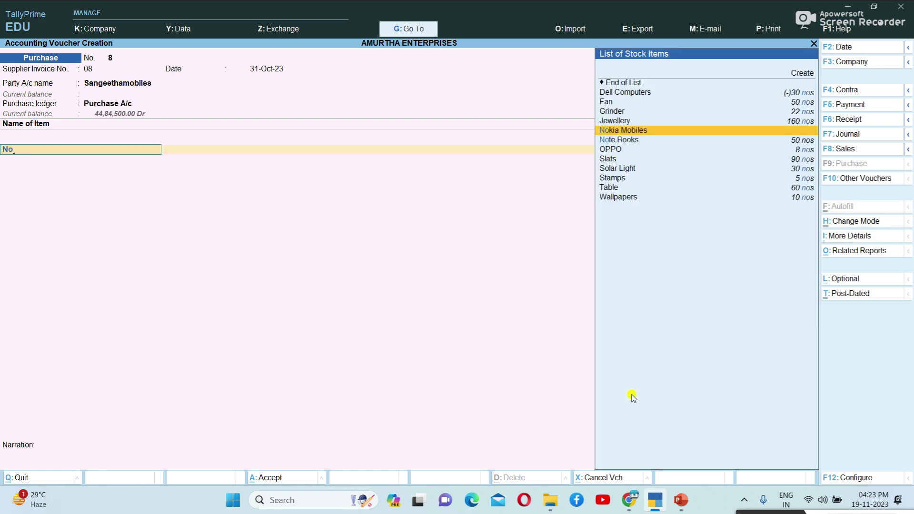
key(Return)
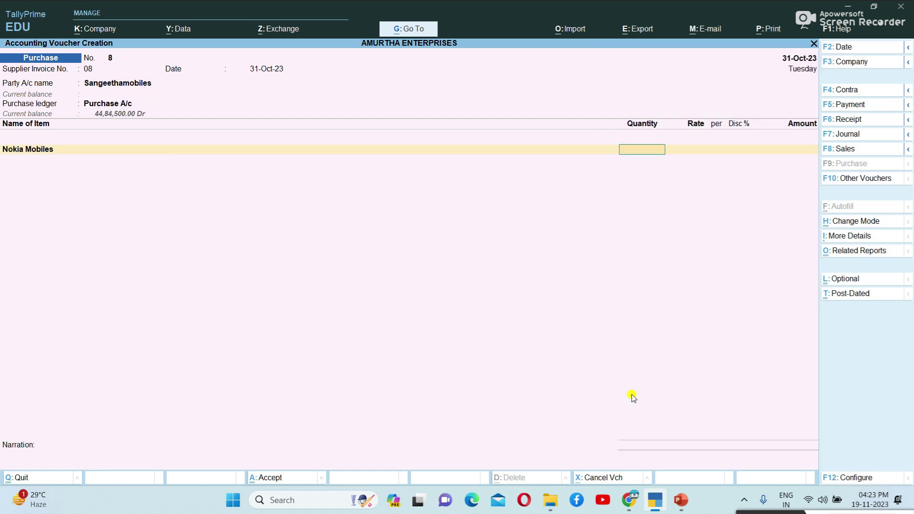
mouse_move(628, 499)
click(650, 457)
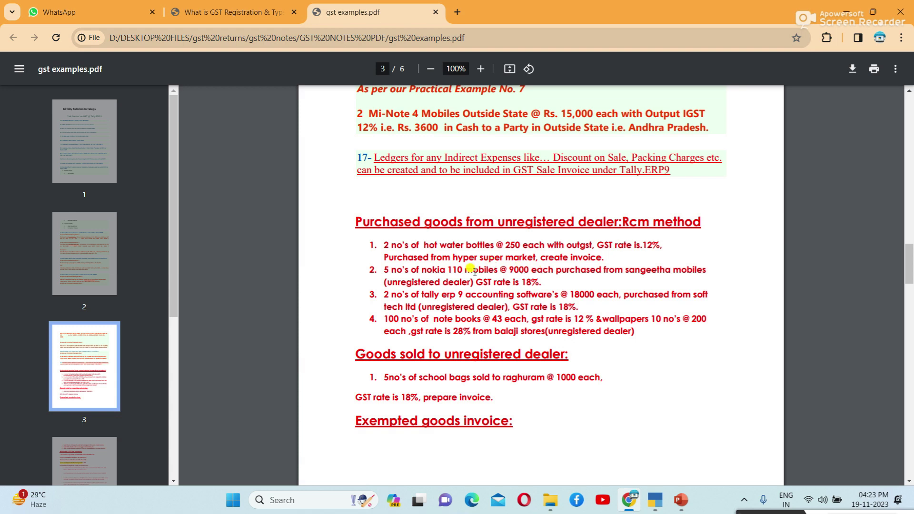
click(856, 10)
text(110)
key(Return)
text(9000)
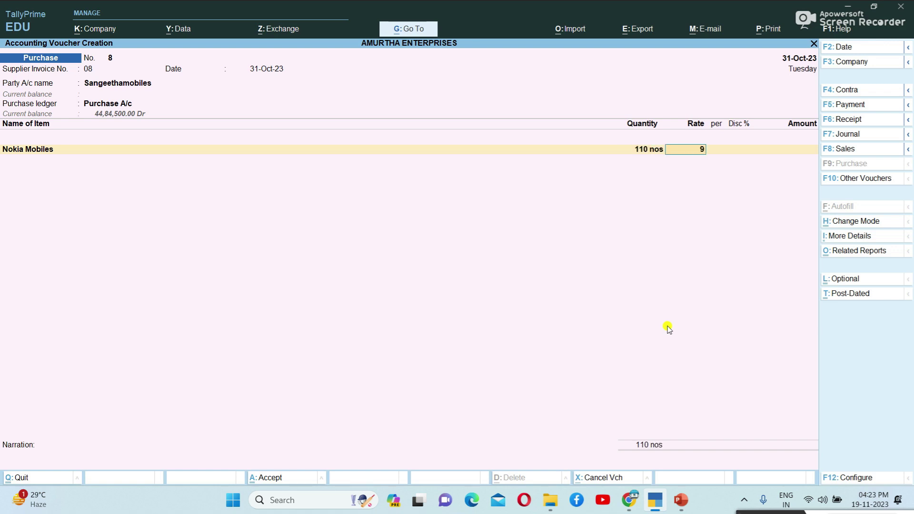
key(Return)
key(Return)
key(Return)
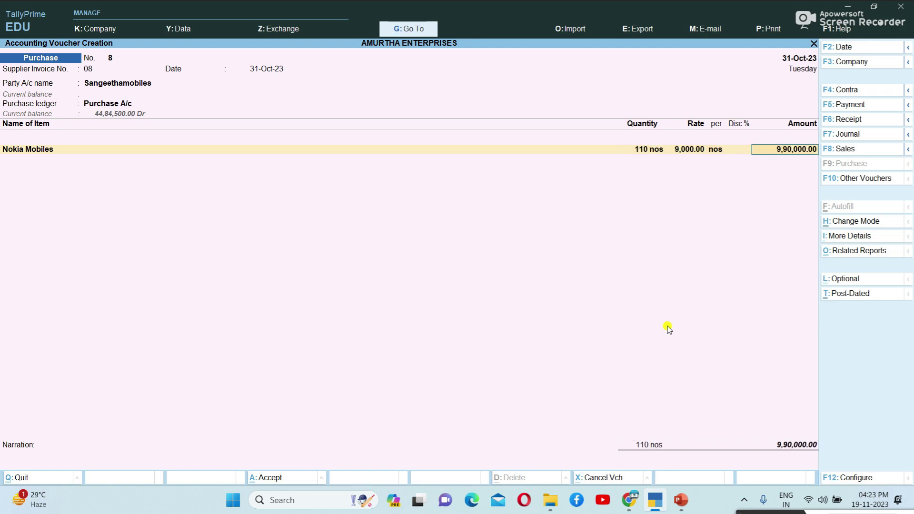
key(Return)
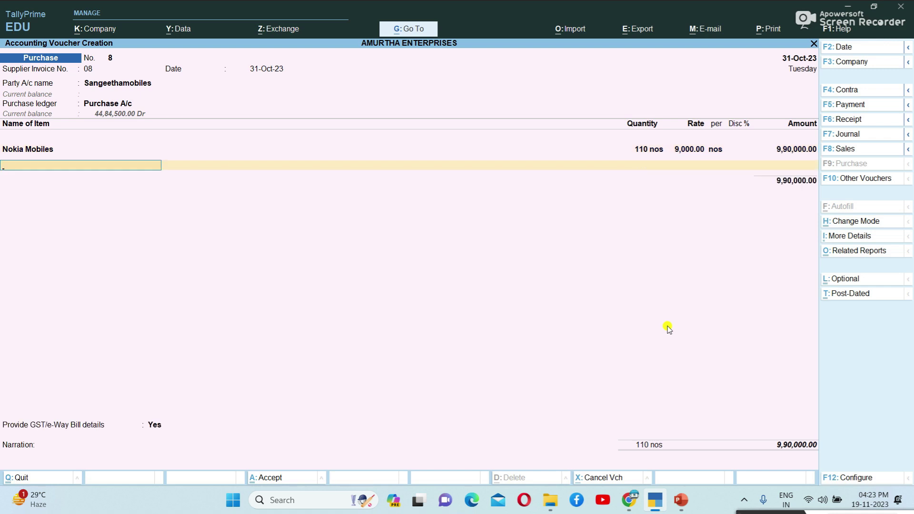
Step: End the item list, set Provide GST/e-Way Bill details to No, and save the purchase voucher
key(Return)
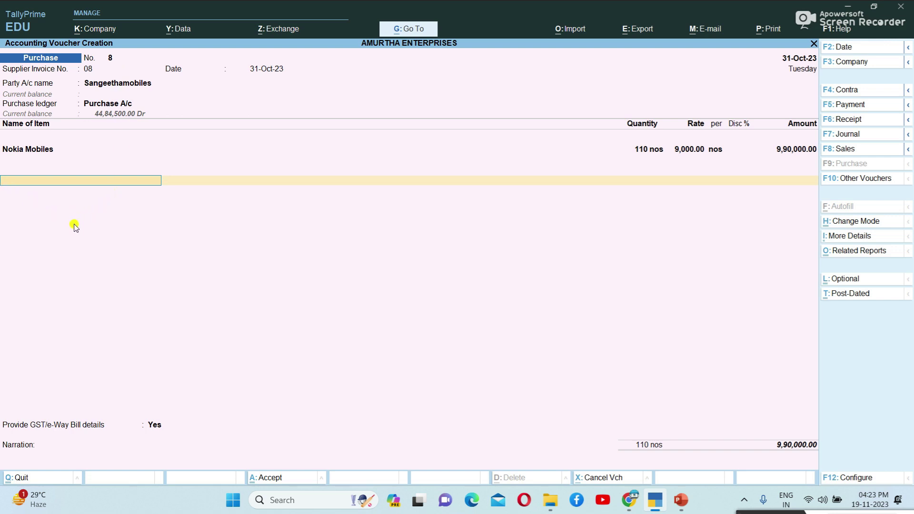
key(Return)
key(Up)
key(Return)
key(Return)
key(Return)
key(Return)
key(Return)
key(Return)
key(Return)
key(Return)
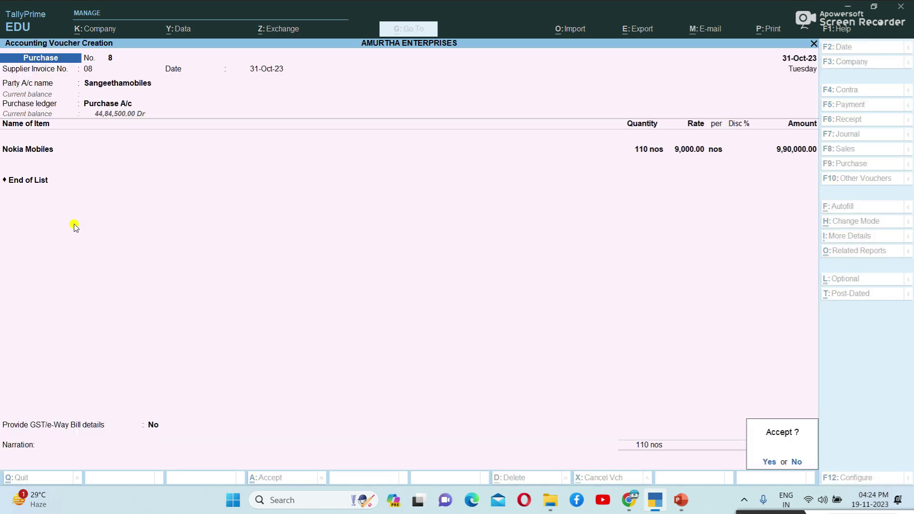
key(Return)
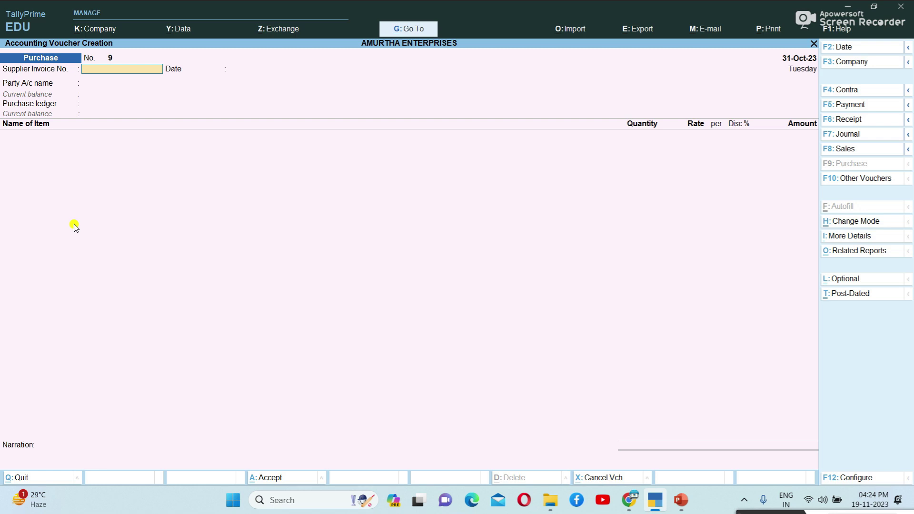
key(Escape)
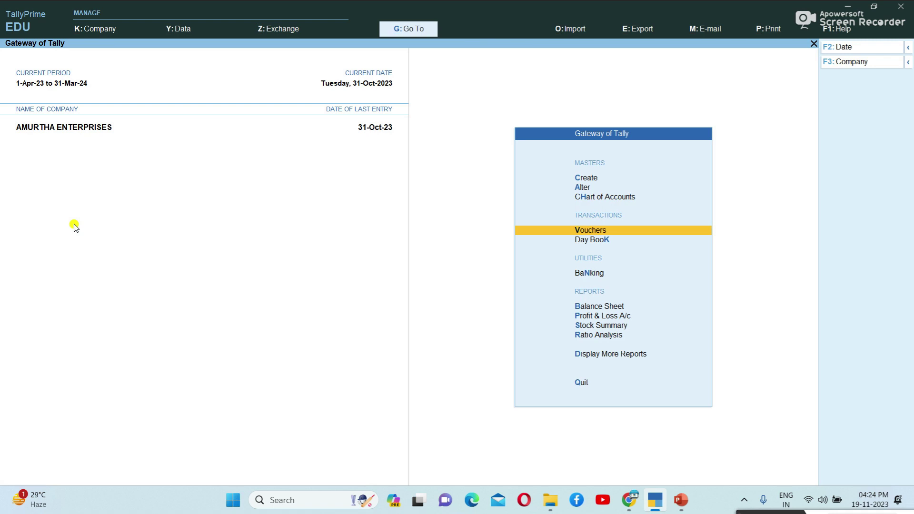
Step: Open the list of GST reports from the additional reports
key(Down)
key(Down)
key(Down)
key(Down)
key(Down)
key(Down)
key(Down)
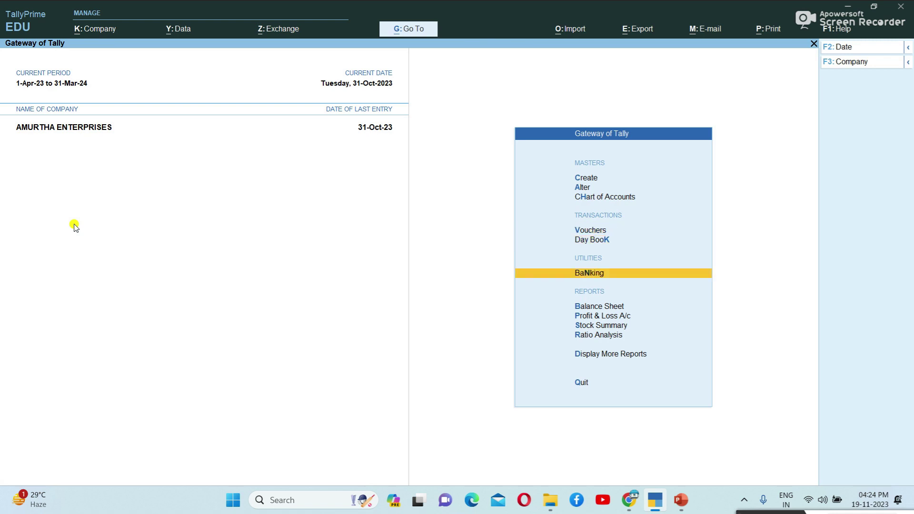
key(Return)
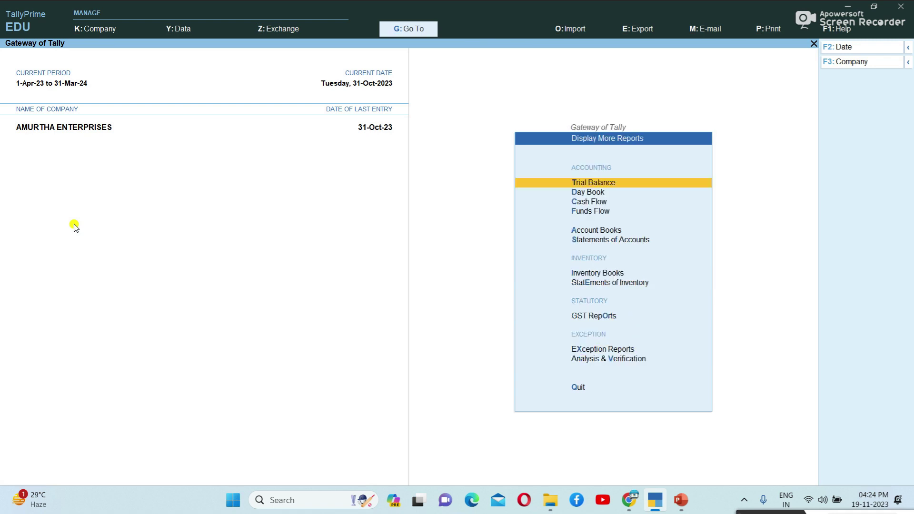
key(Down)
key(Down)
key(Down)
key(Down)
key(Down)
key(Down)
key(Down)
key(Down)
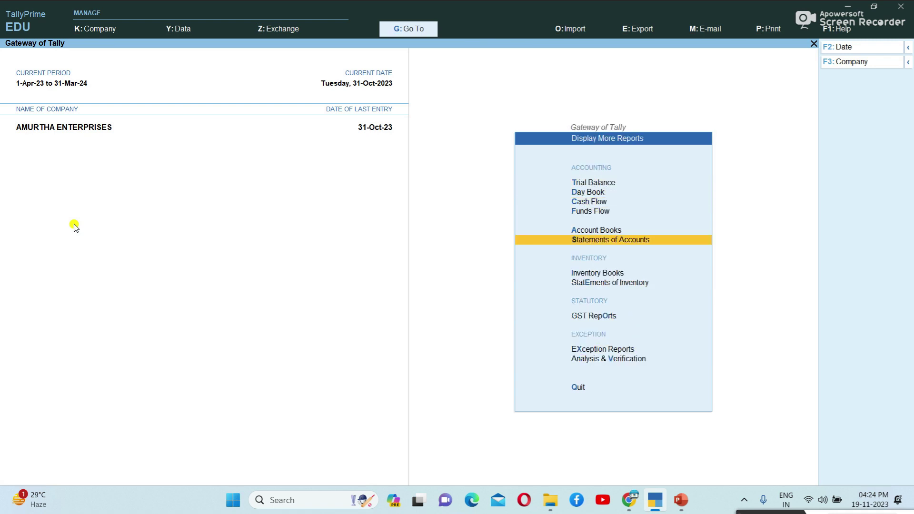
key(Return)
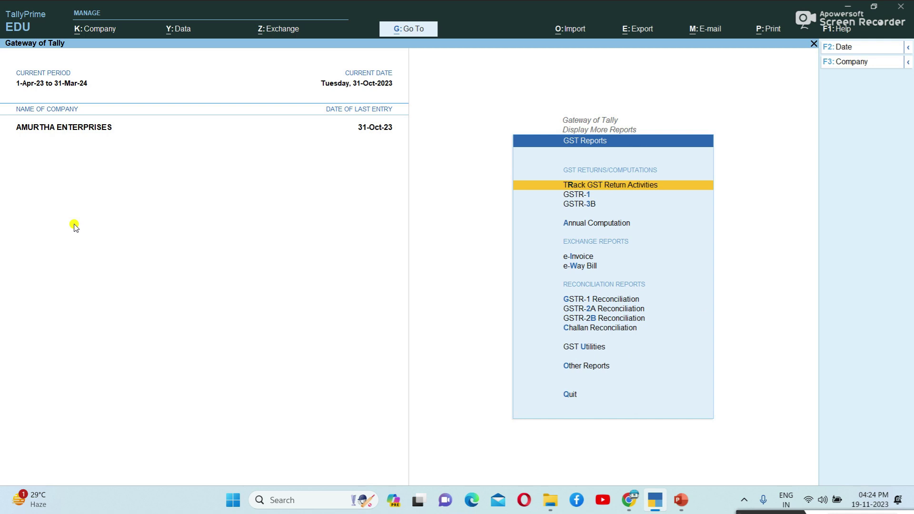
Step: Open the Reverse Charge Supplies report from the other GST reports
key(Down)
key(Down)
key(Down)
key(Down)
key(Down)
key(Down)
key(Down)
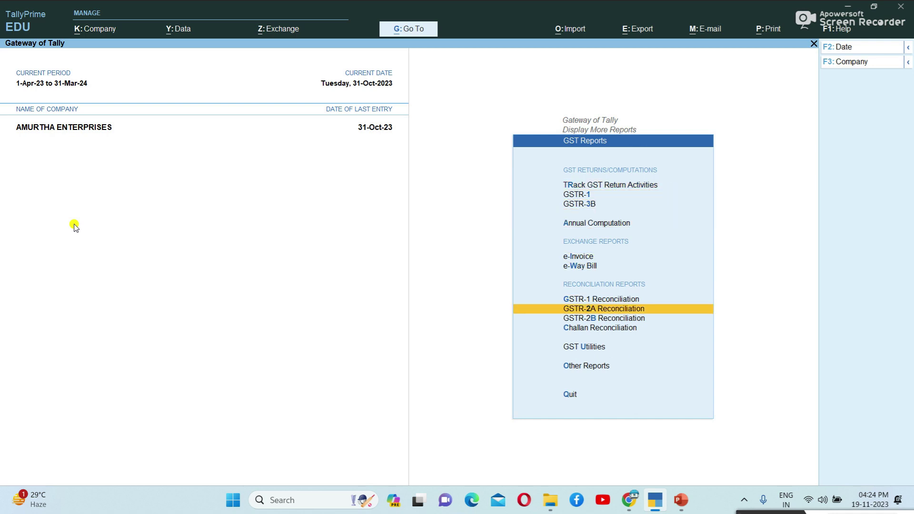
key(Down)
key(Down)
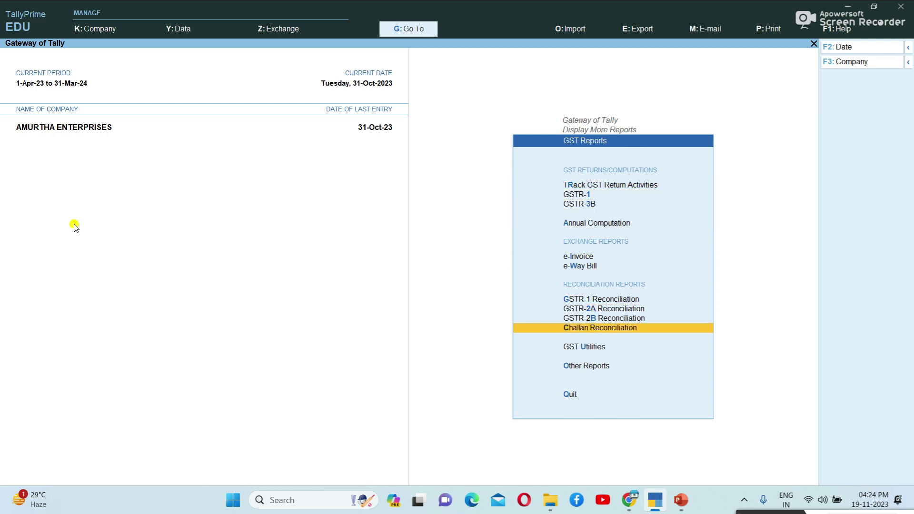
key(Down)
key(Down)
key(Return)
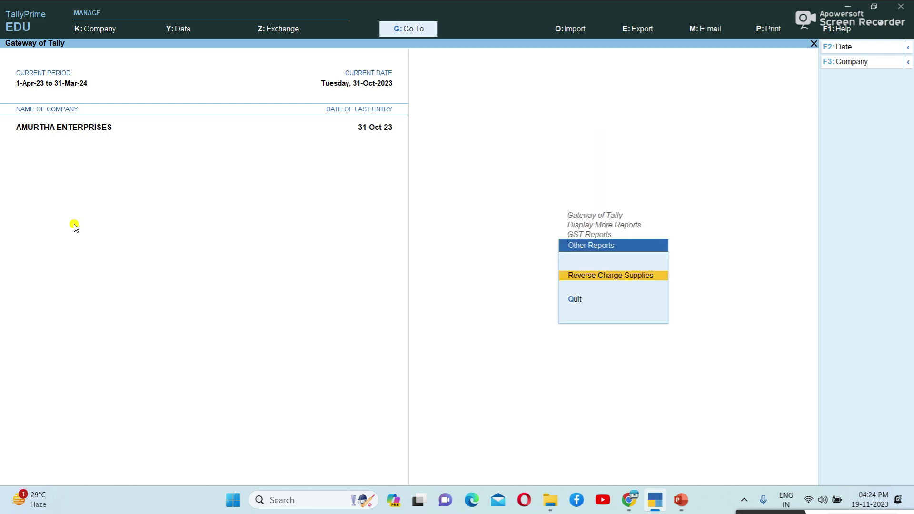
key(Return)
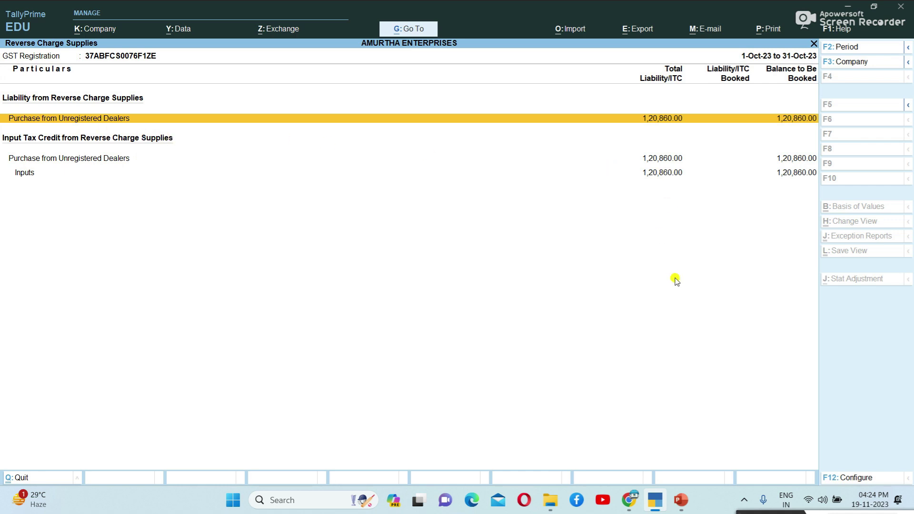
Step: Examine the liability and input tax credit lines for purchases from unregistered dealers, including the Inputs line, in the reverse charge report
key(Down)
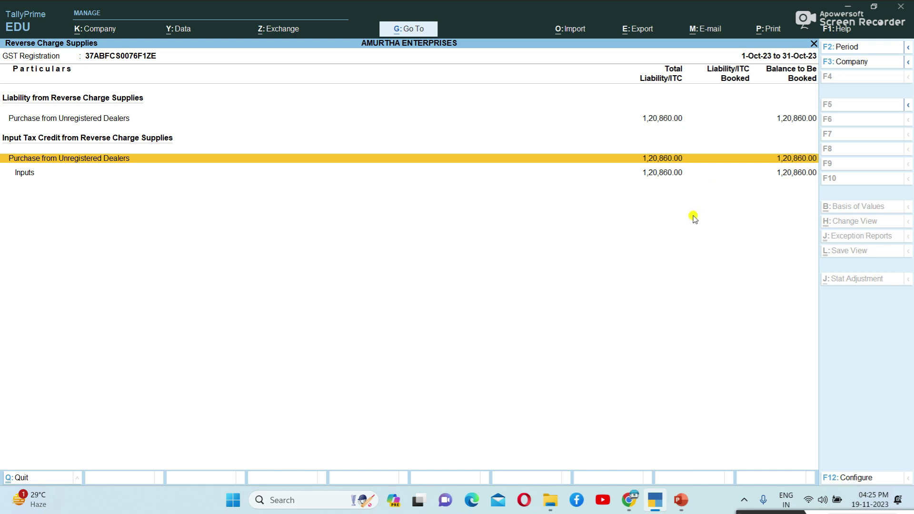
key(Down)
key(Up)
key(Down)
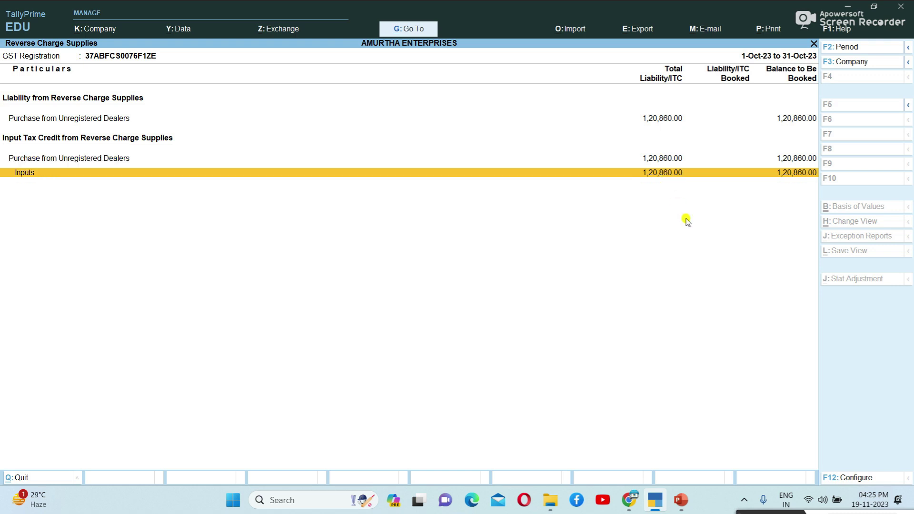
key(Up)
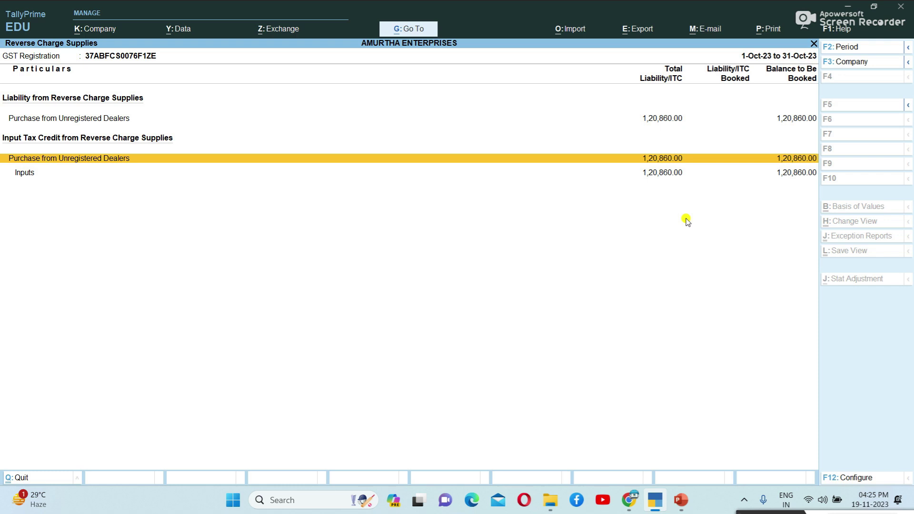
key(Down)
key(Up)
key(Down)
key(Up)
key(Down)
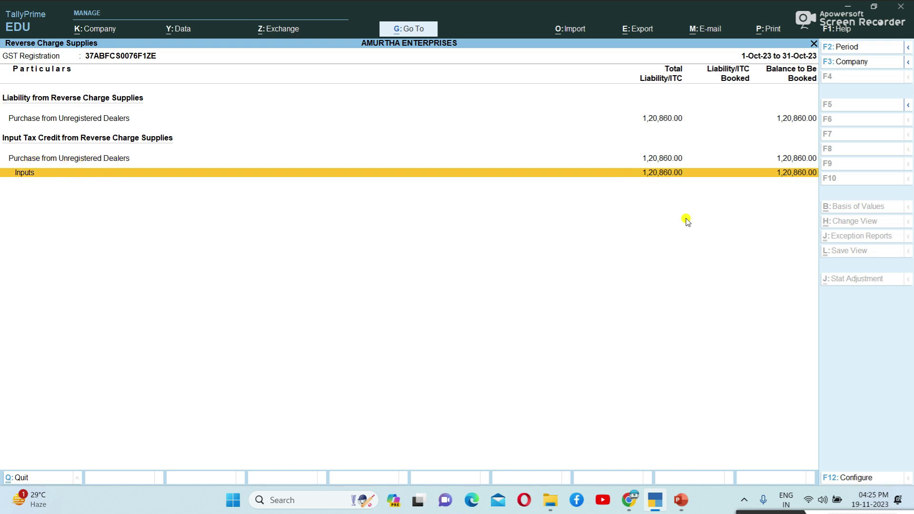
Step: Open the vouchers behind the Purchase from Unregistered Dealers liability and go to the Sangeethamobiles purchase entry
key(Up)
key(Up)
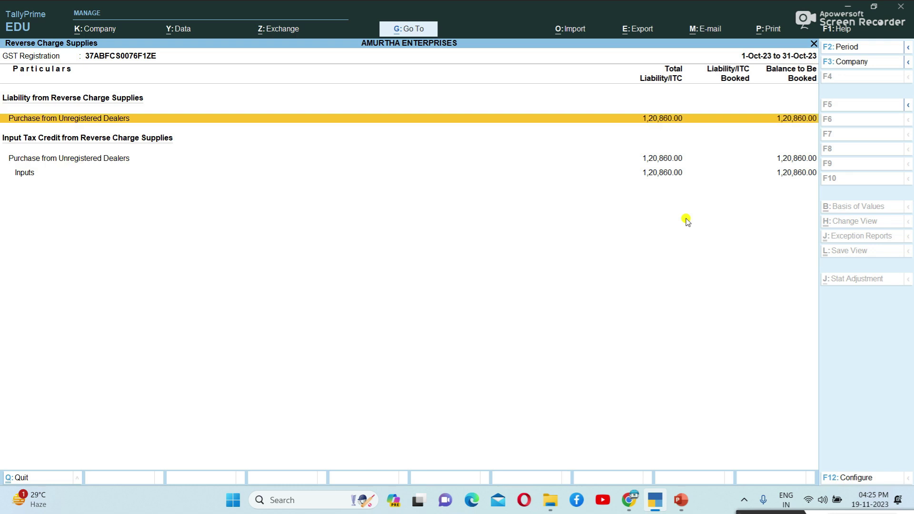
key(Return)
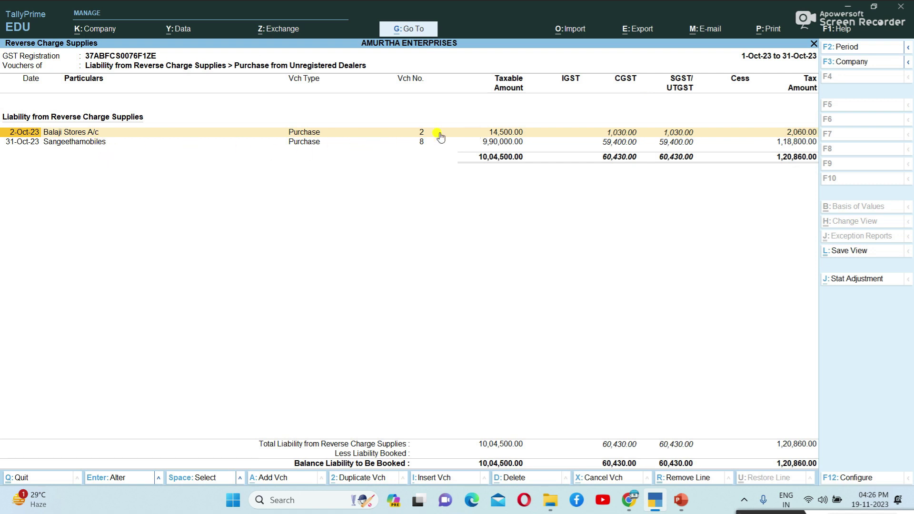
key(Down)
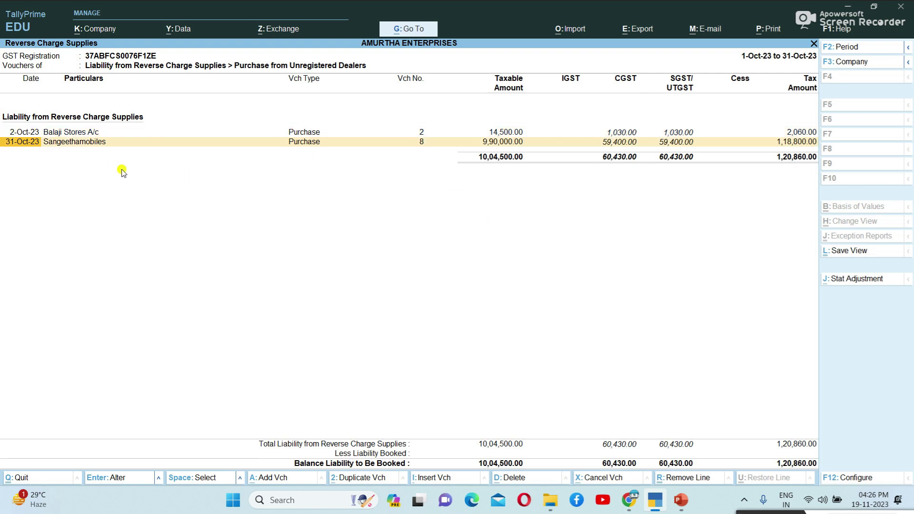